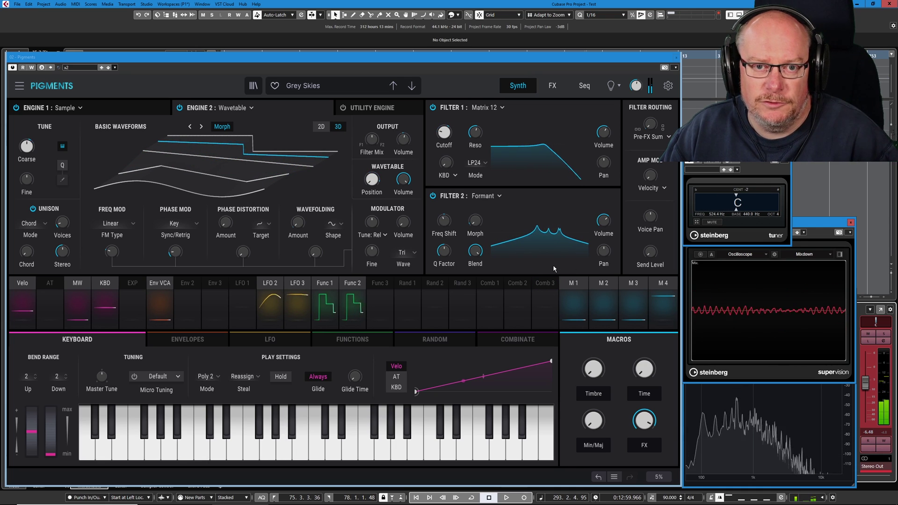
On the FX page, bypass the AUX reverb bus and the FX B chain (Chorus, Tape Echo).
click(584, 87)
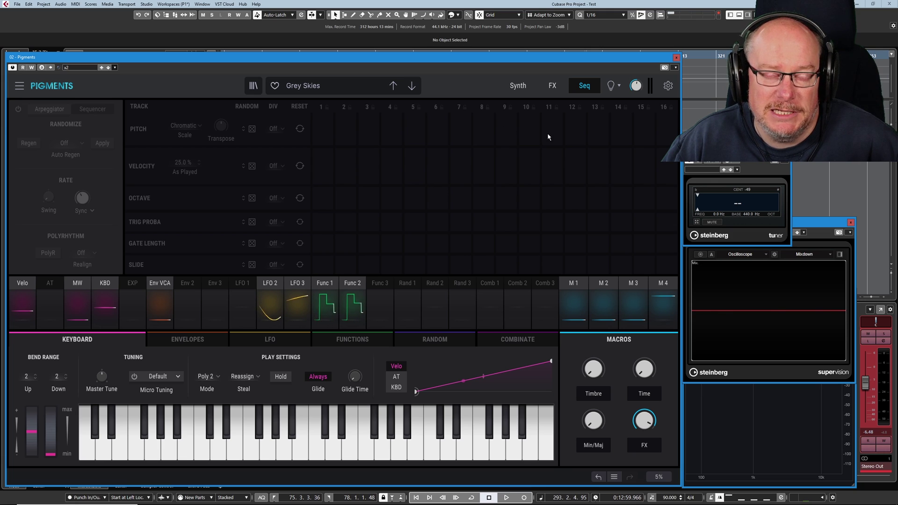
click(552, 86)
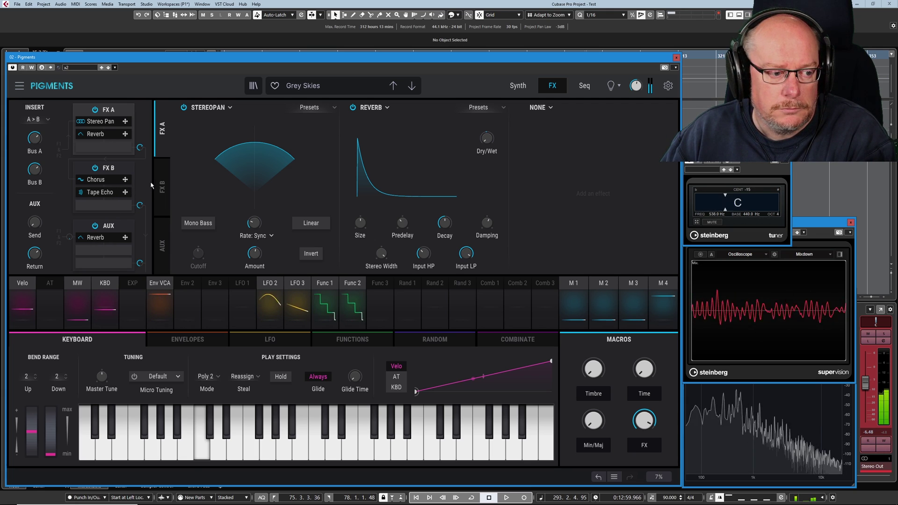
click(94, 227)
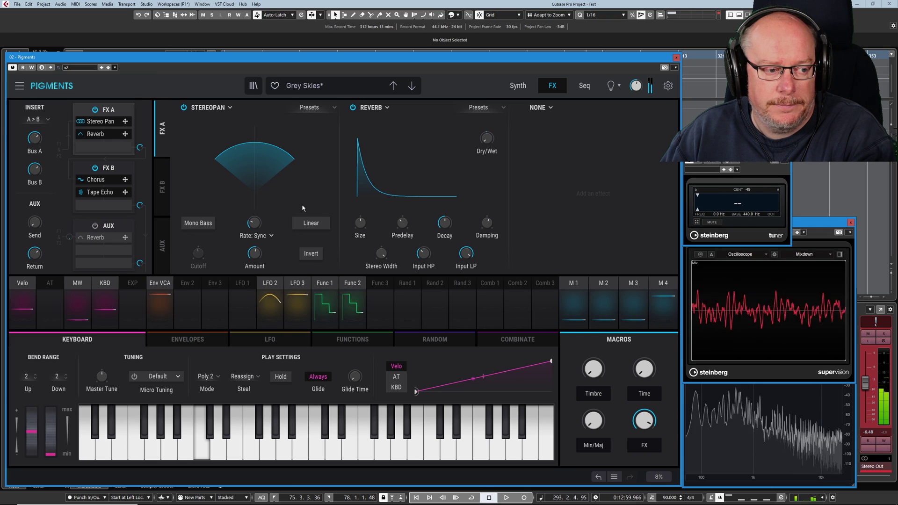
click(95, 168)
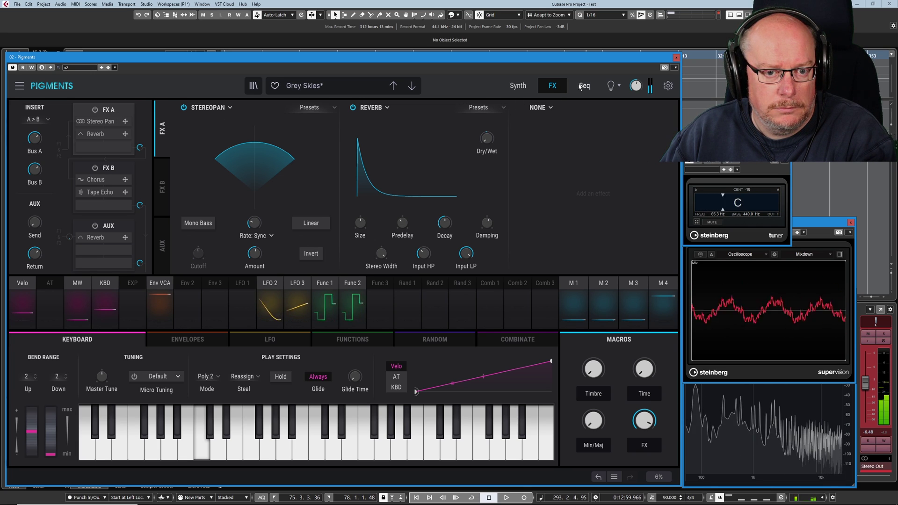
Return to the Synth page and save the sound as a host plugin preset named 'grey'.
click(518, 86)
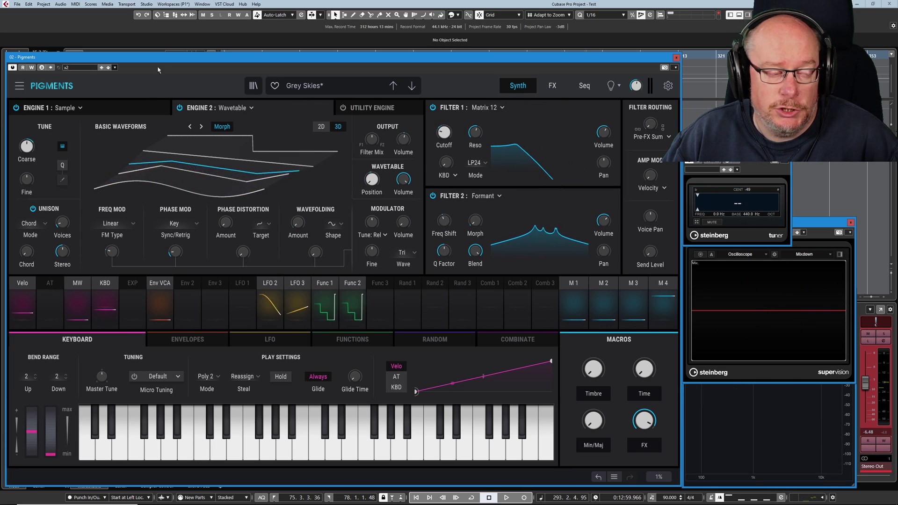
click(115, 68)
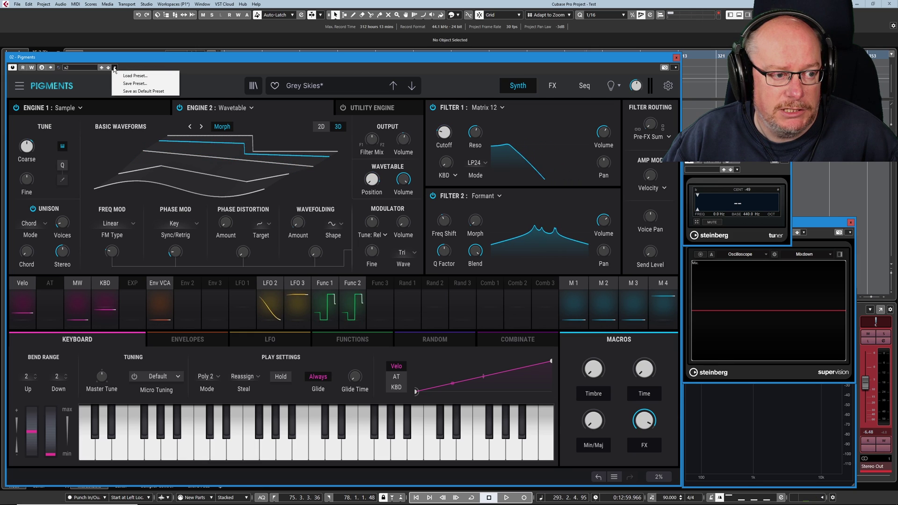
click(134, 83)
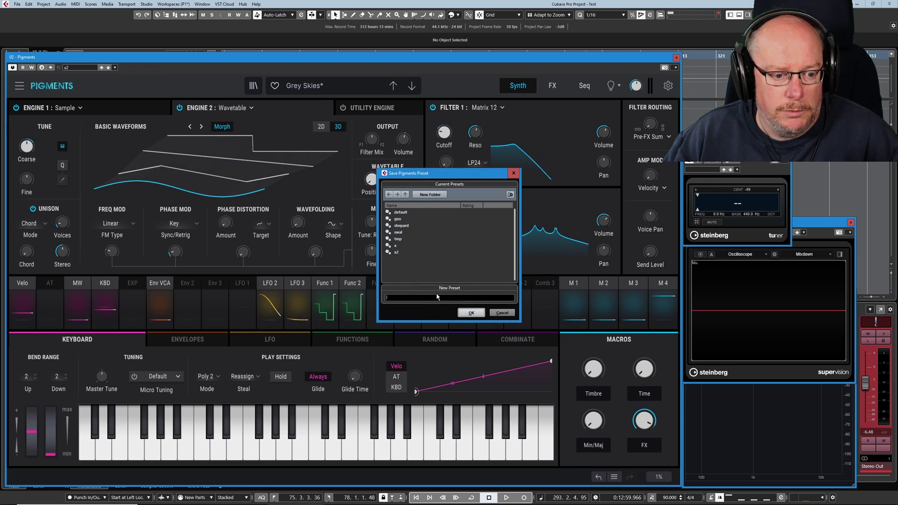
text(grey)
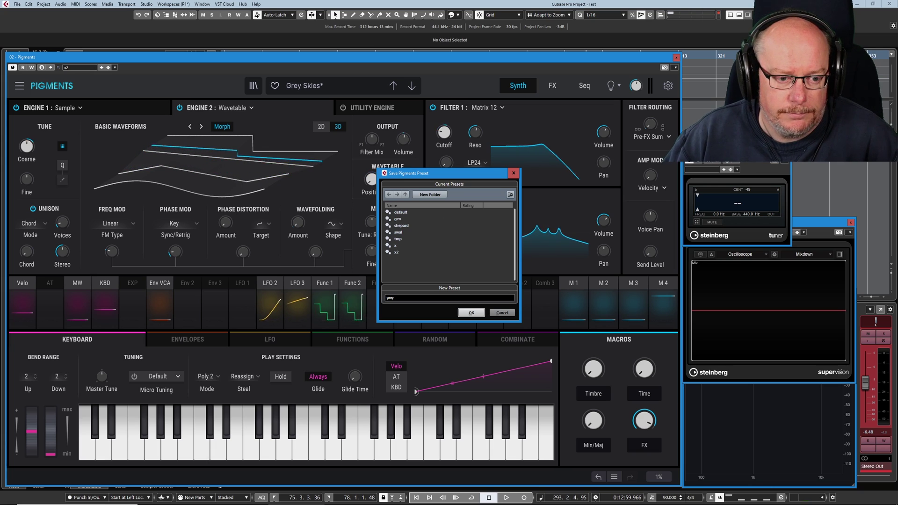
click(470, 312)
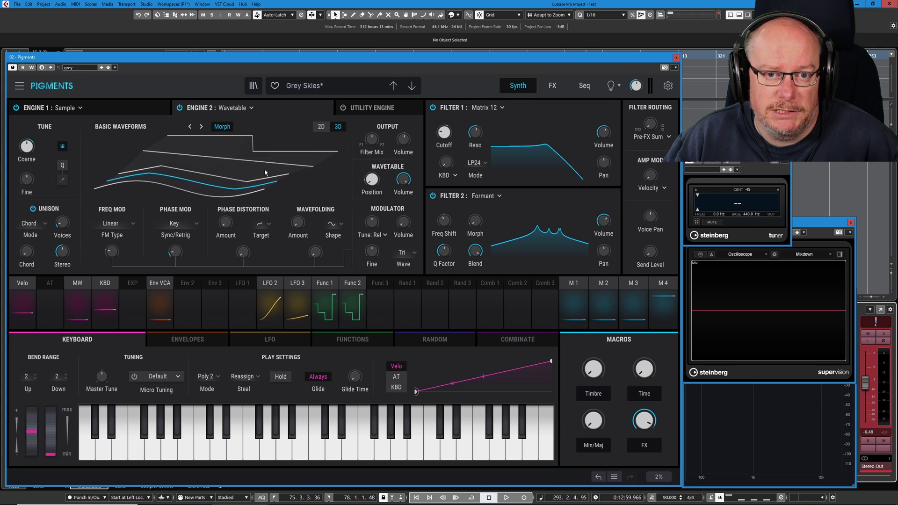
Switch Engine 2 off, then show Engine 1's sample settings and the mod wheel's routings.
click(178, 107)
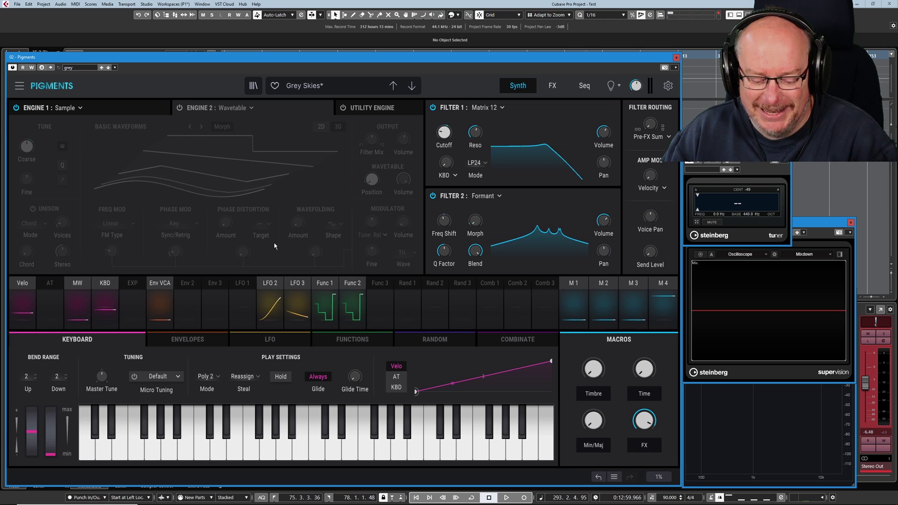
click(15, 108)
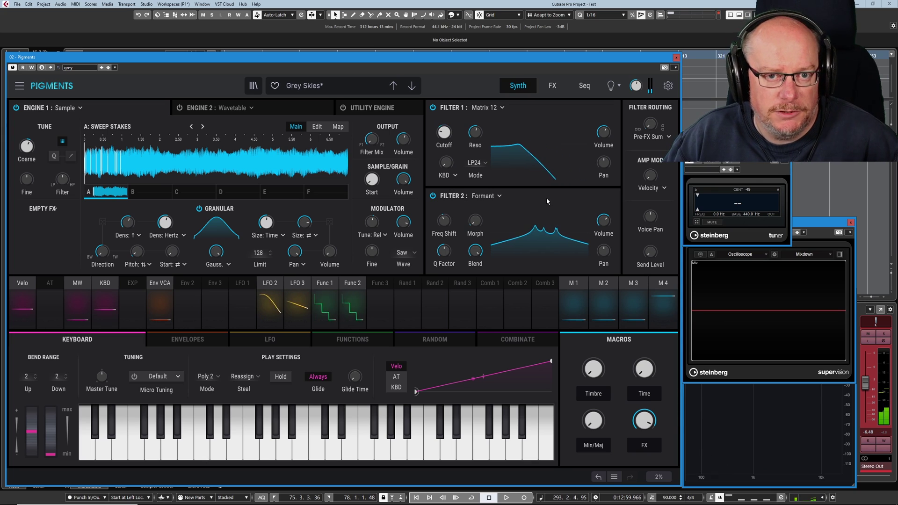
click(77, 303)
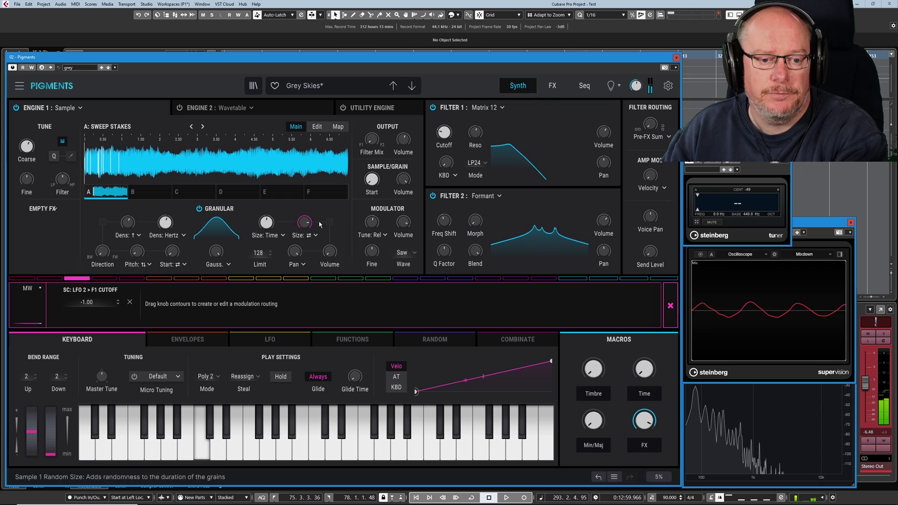
Show LFO 2's routings (F1 Cutoff 0.43, F2 Frequency Shift 0.08, F2 Morph 0.10) and the LFO editors.
mouse_move(377, 234)
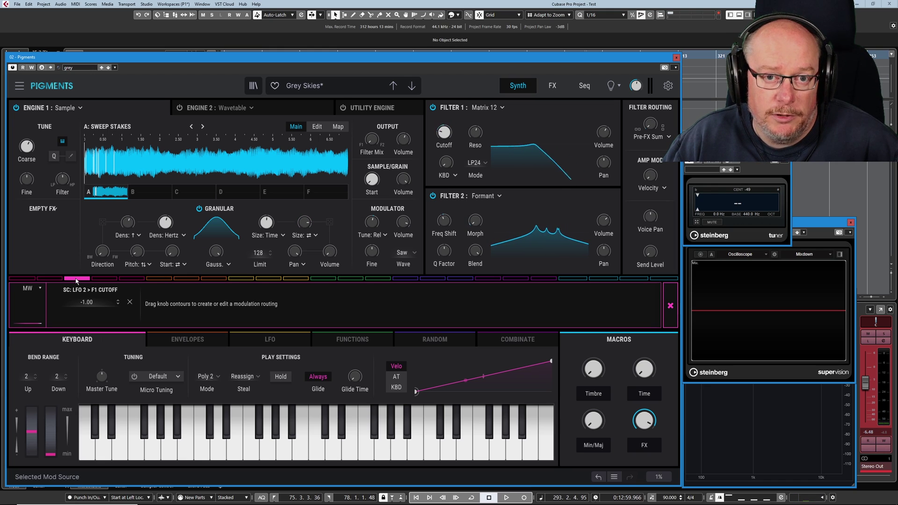
click(267, 279)
click(270, 339)
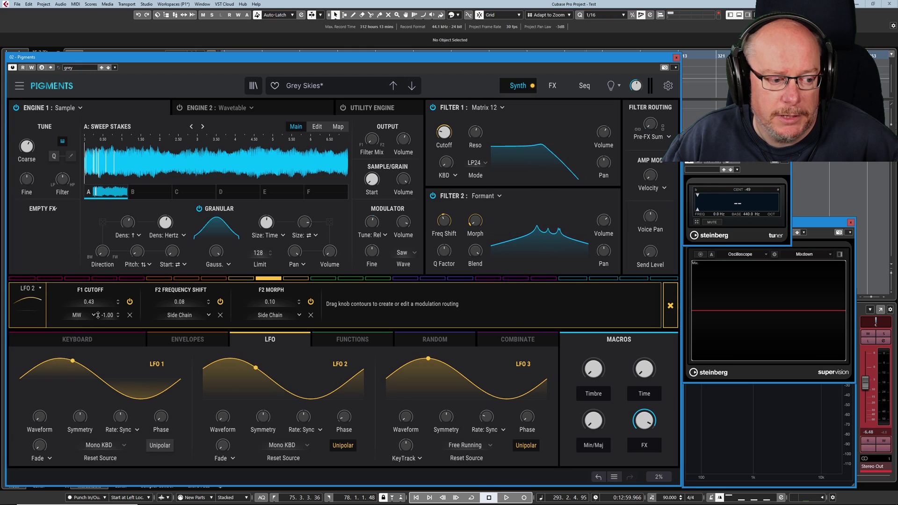
Switch off LFO 2's F1 Cutoff modulation and turn the Filter 1 Cutoff knob up.
click(130, 302)
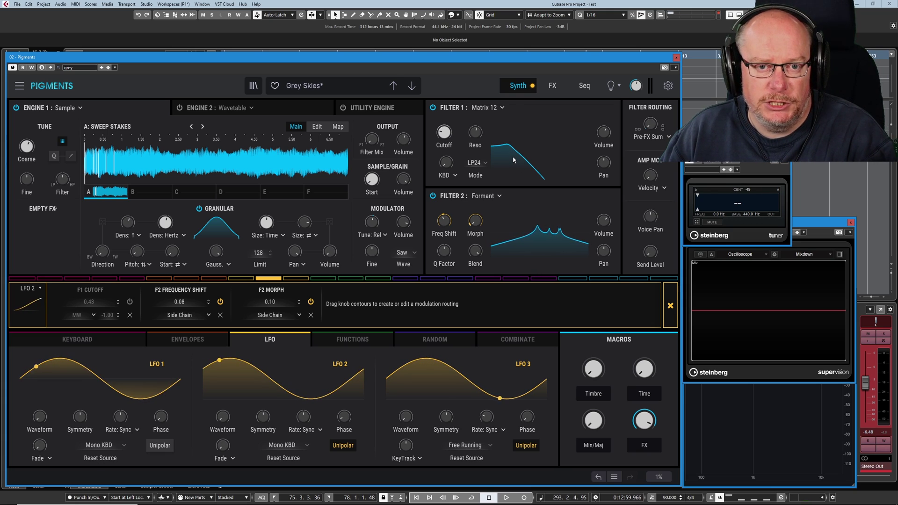
drag(444, 132, 444, 113)
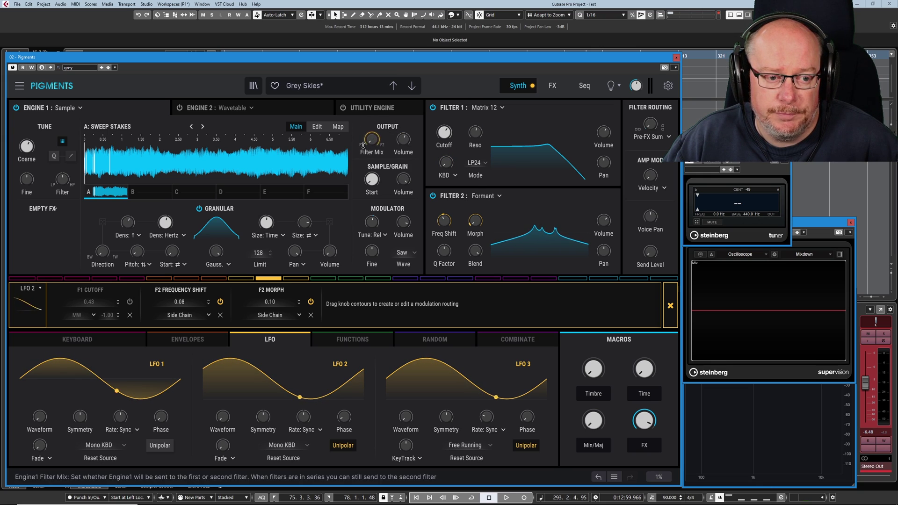
mouse_move(365, 146)
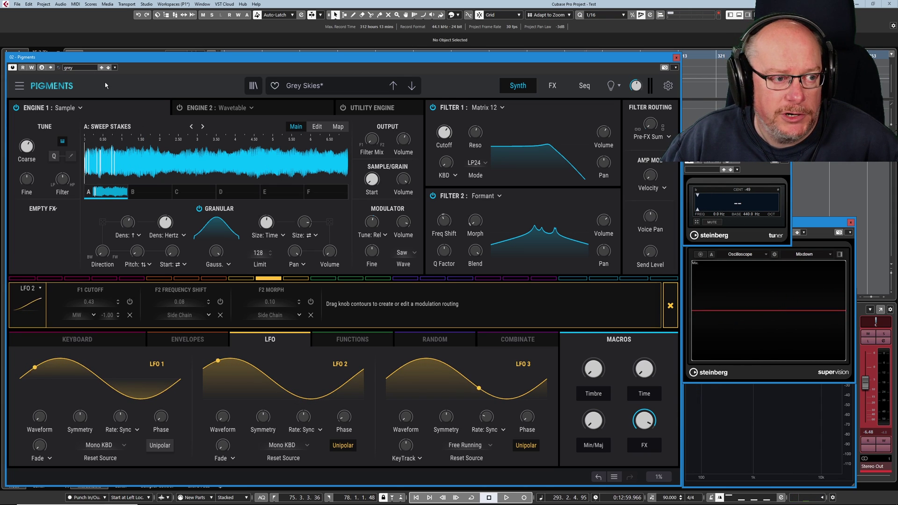
Save the edited sound as a new host plugin preset named 'grey2'.
click(115, 68)
click(145, 78)
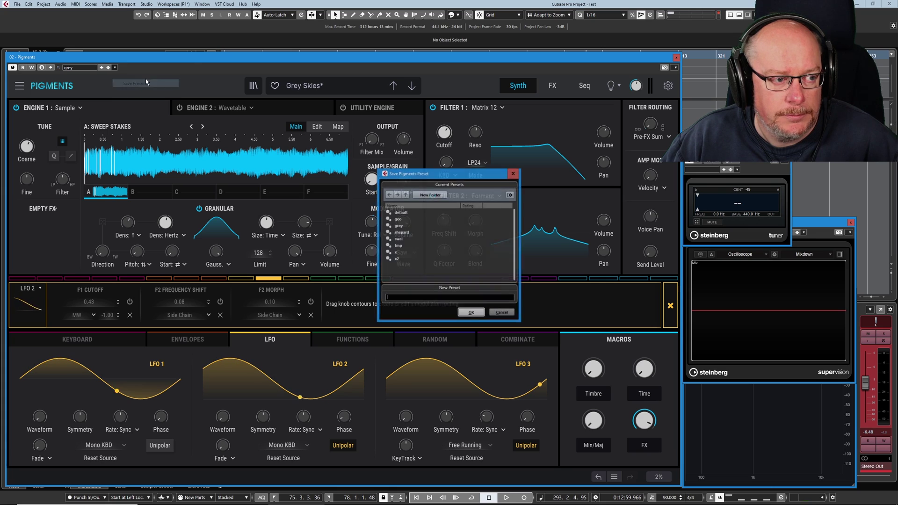
text(d)
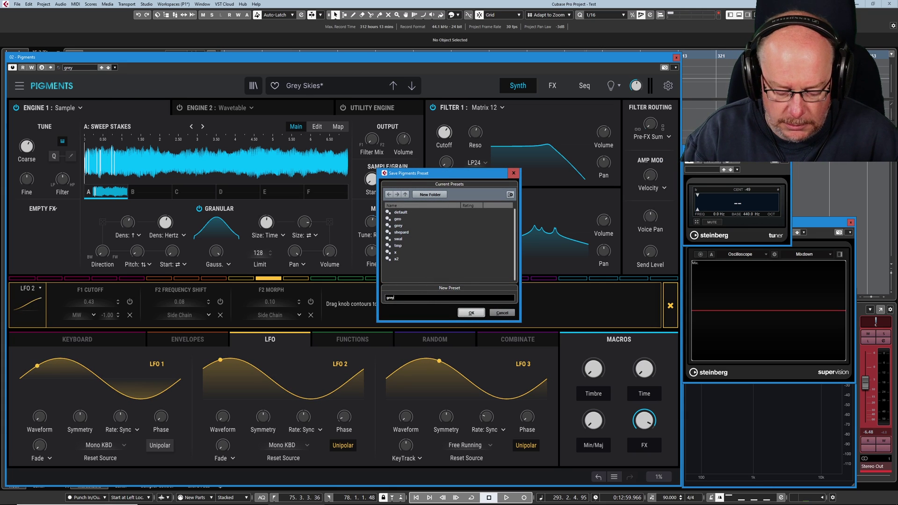
text(2)
click(477, 314)
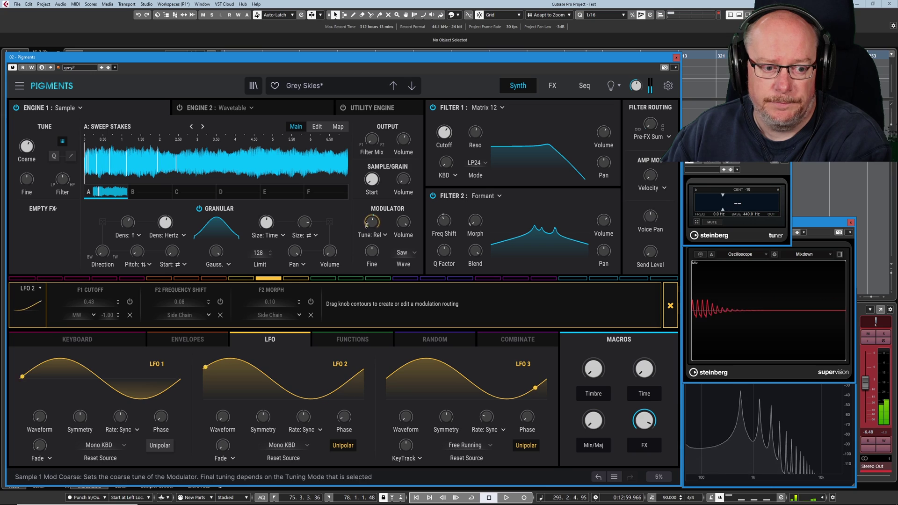
Raise Engine 1's Sample/Grain Volume knob from -47.9 dB to -2.16 dB.
mouse_move(371, 229)
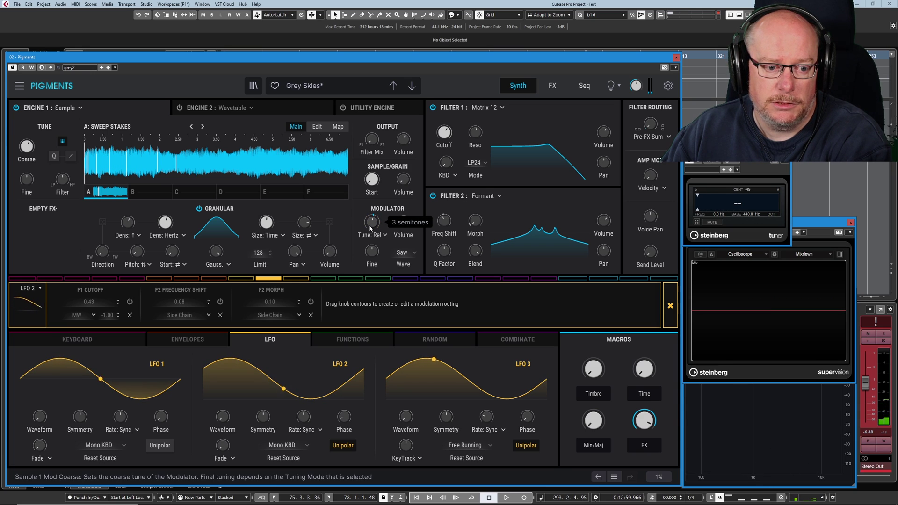
mouse_move(408, 227)
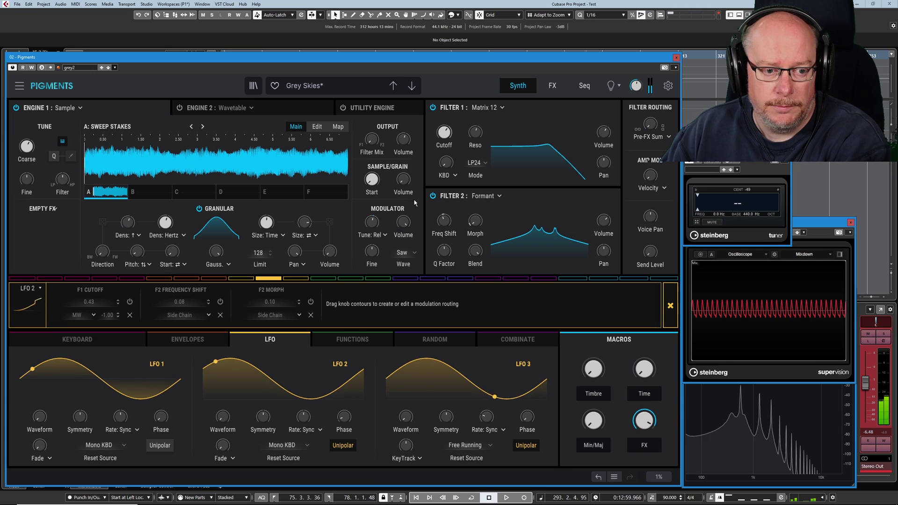
mouse_move(403, 180)
mouse_move(403, 181)
mouse_down()
mouse_move(404, 159)
mouse_move(397, 195)
mouse_up()
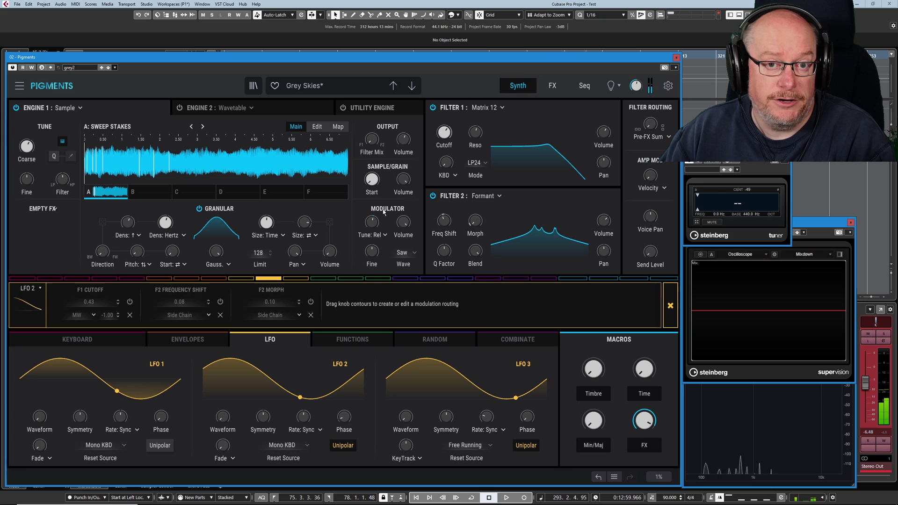
mouse_move(397, 221)
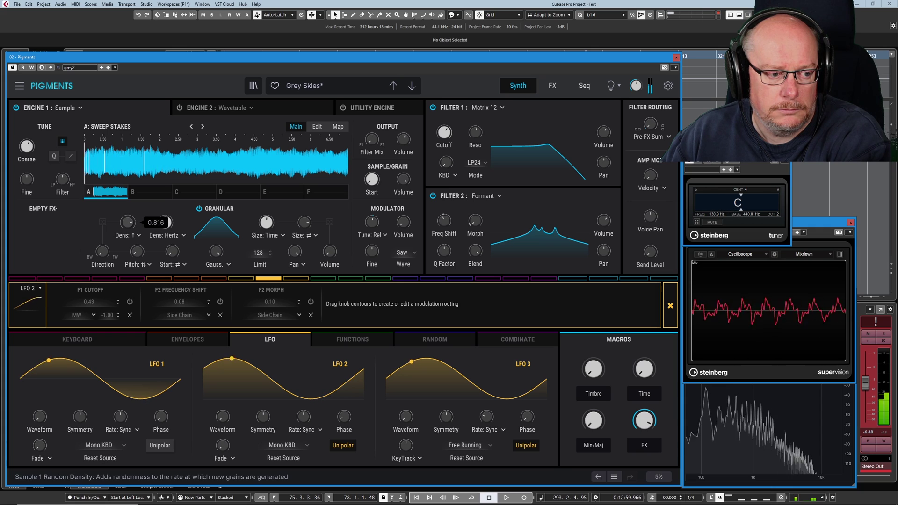
Lower the grain Dens: Hertz knob to 0.088.
drag(142, 222, 137, 223)
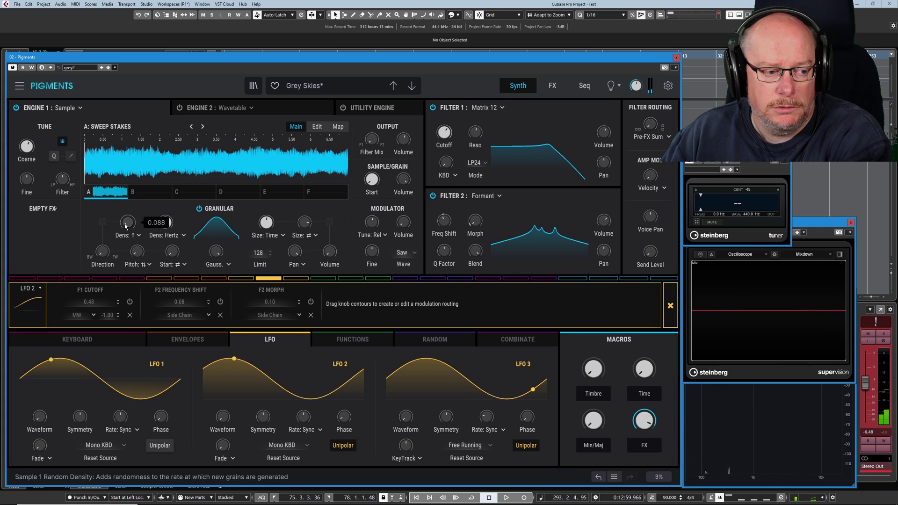
mouse_move(165, 226)
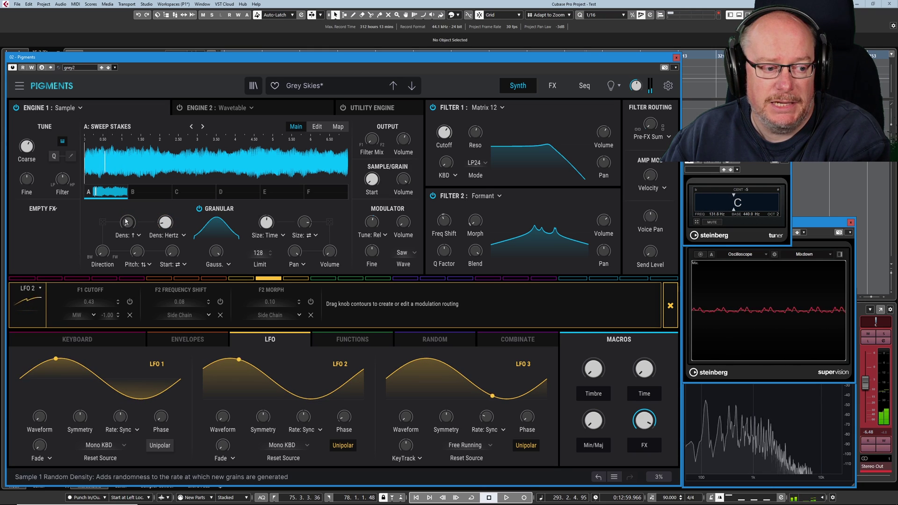
mouse_move(127, 223)
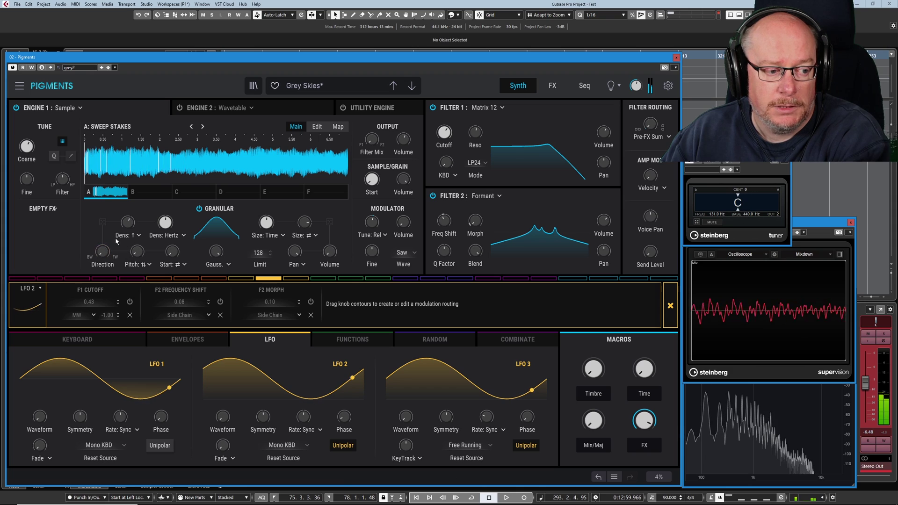
Add a 0.03 LFO 2 modulation to the grain Size: Time knob.
mouse_move(265, 225)
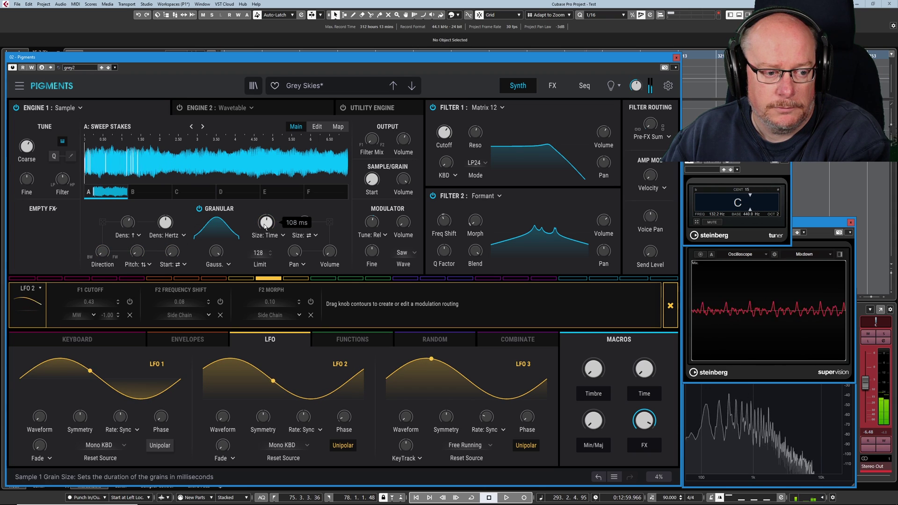
mouse_move(304, 223)
drag(264, 225, 304, 229)
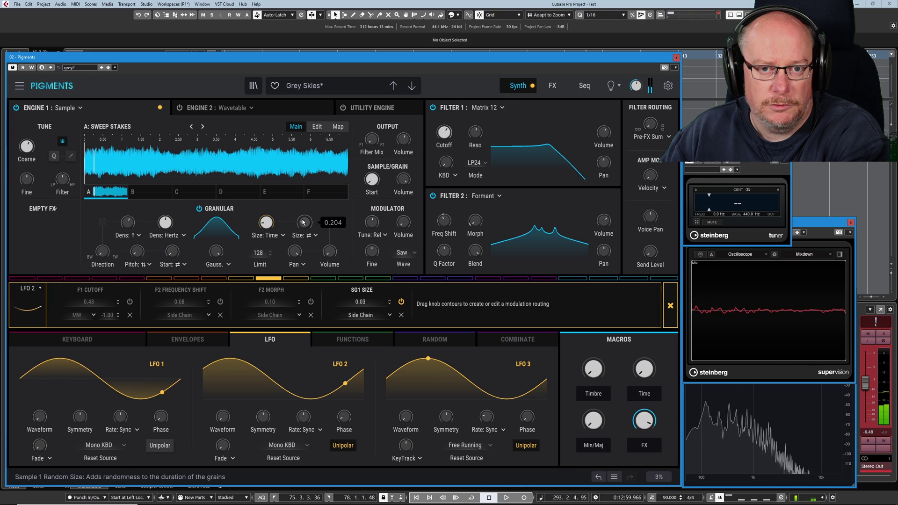
mouse_move(270, 228)
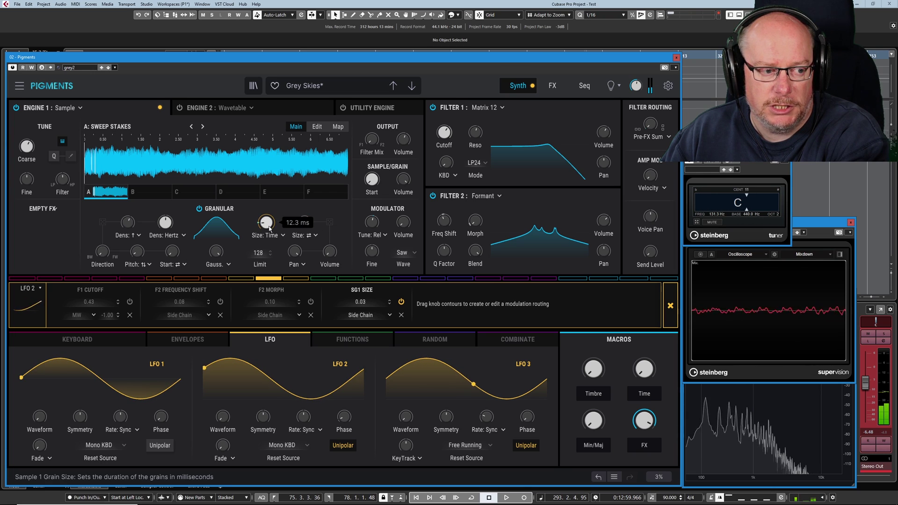
Load the grey2 preset from the preset browser.
click(114, 68)
click(133, 72)
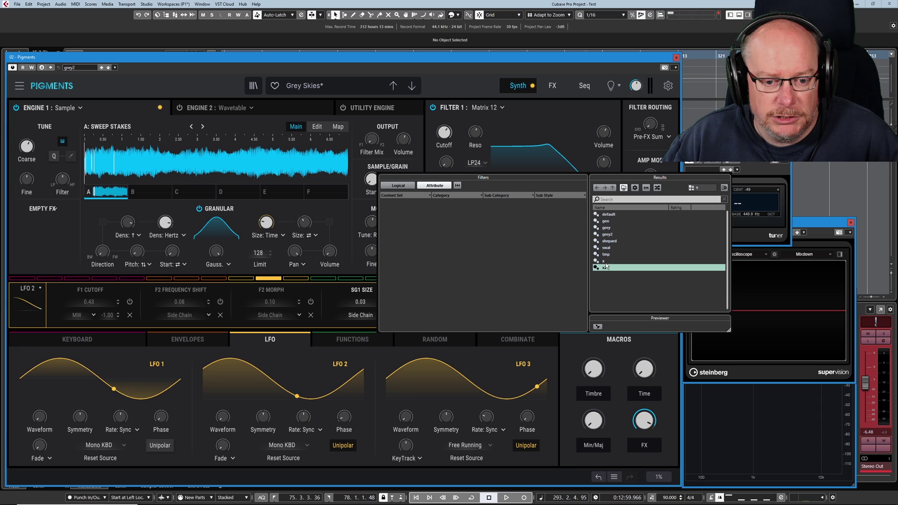
double_click(607, 235)
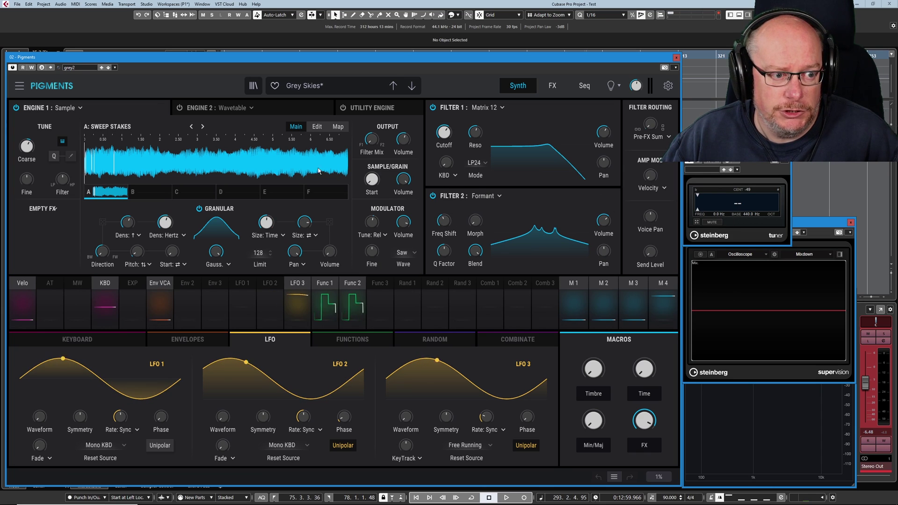
Turn Engine 1 off and Engine 2 on, and show Engine 2's wavetable page.
click(16, 107)
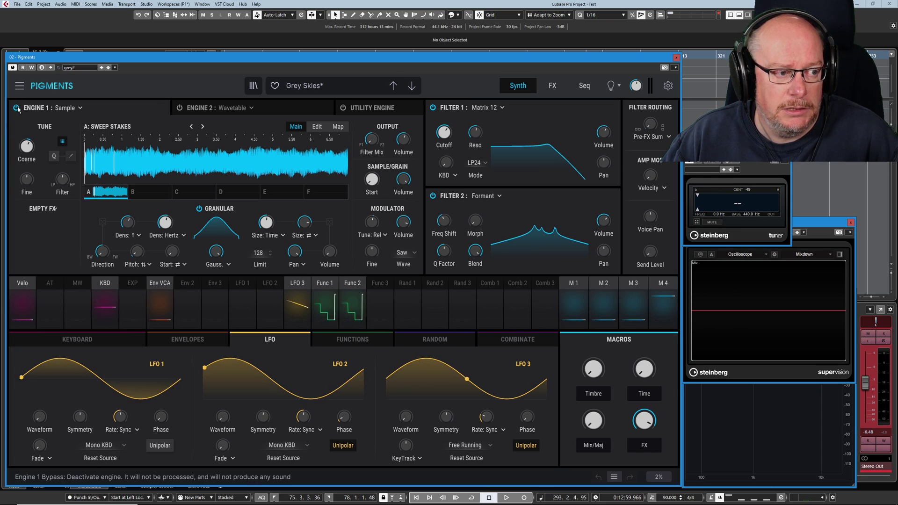
click(179, 107)
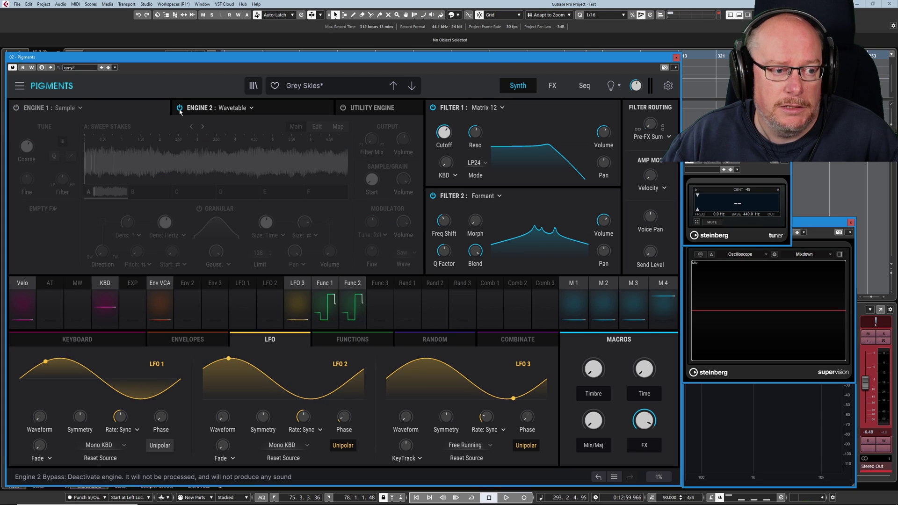
click(205, 110)
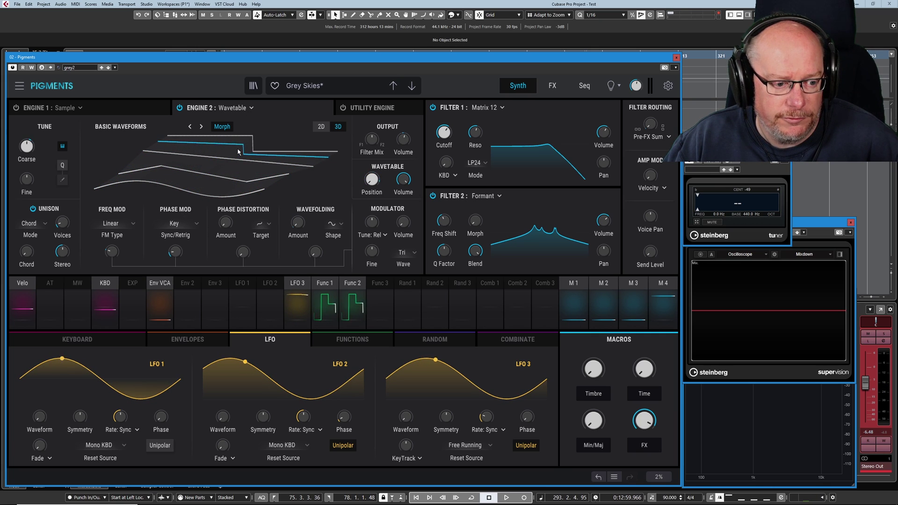
Show LFO 3's routings, including its 0.90 modulation of wavetable position.
click(299, 292)
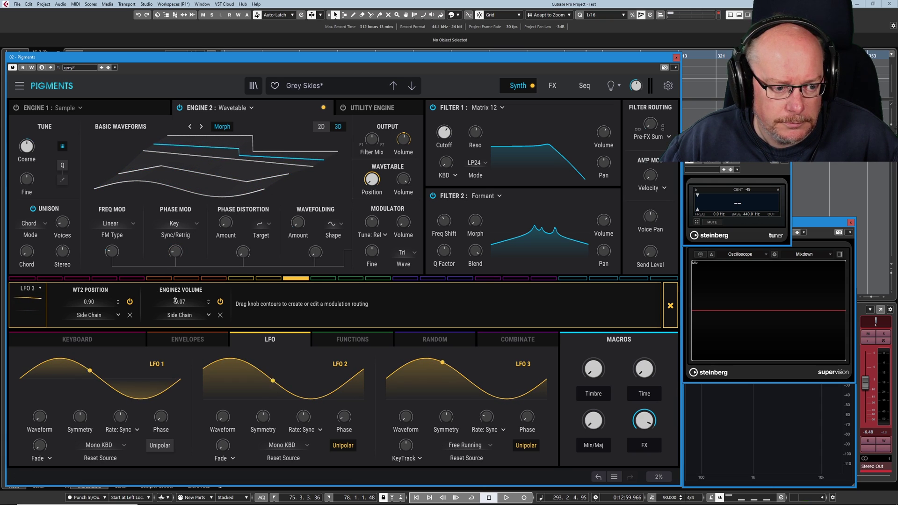
Show Function 2's Engine2 Coarse routing with its Macro 3 side chain at 1.00.
click(129, 302)
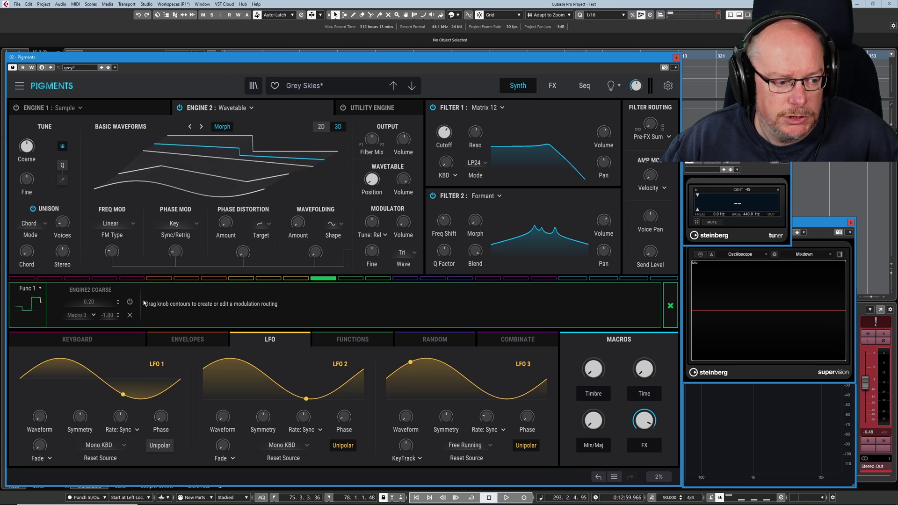
click(349, 278)
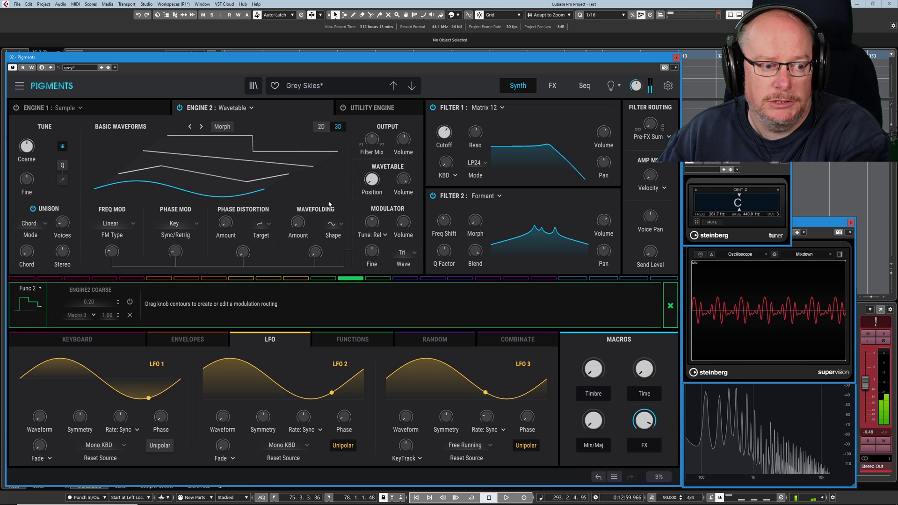
Re-enable wavetable Morph and display Function 2's Engine2 Coarse routing at amount 1.00.
click(222, 127)
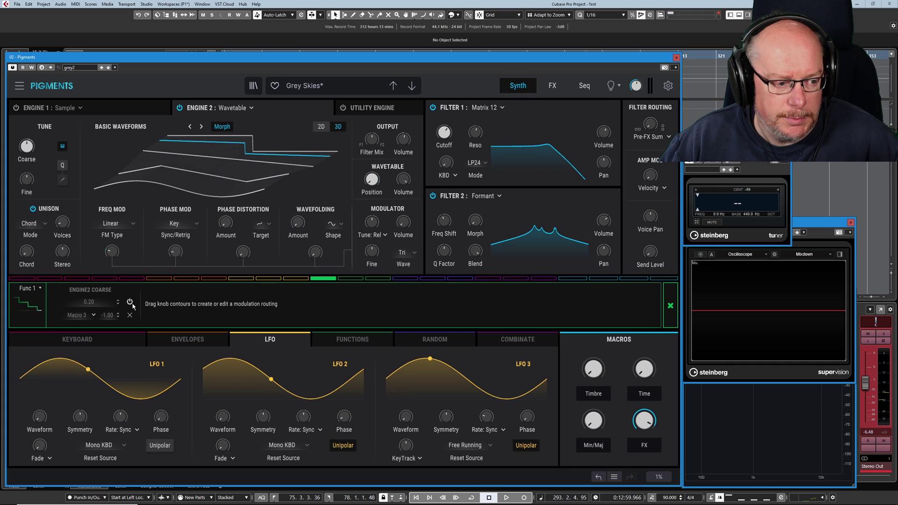
click(350, 279)
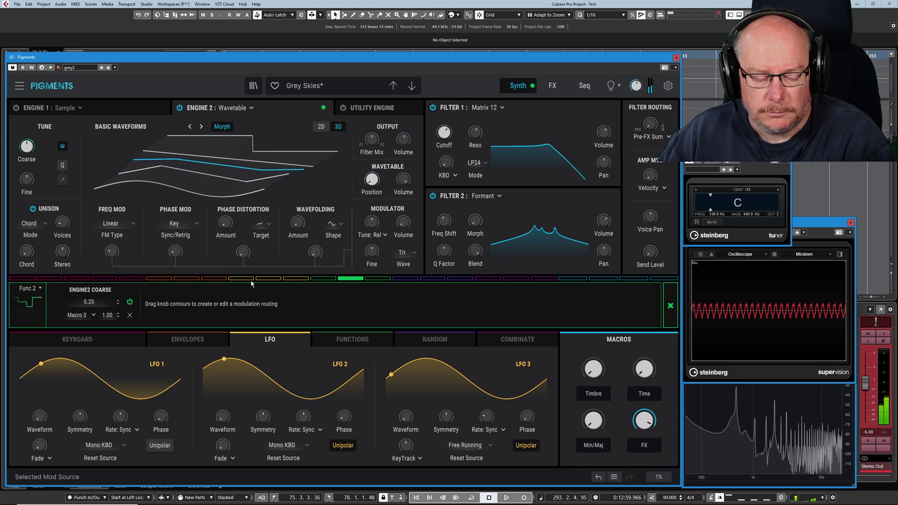
In the Functions editor, view Function 1's step envelope and its Macro 3 side chain at -1.00.
click(341, 339)
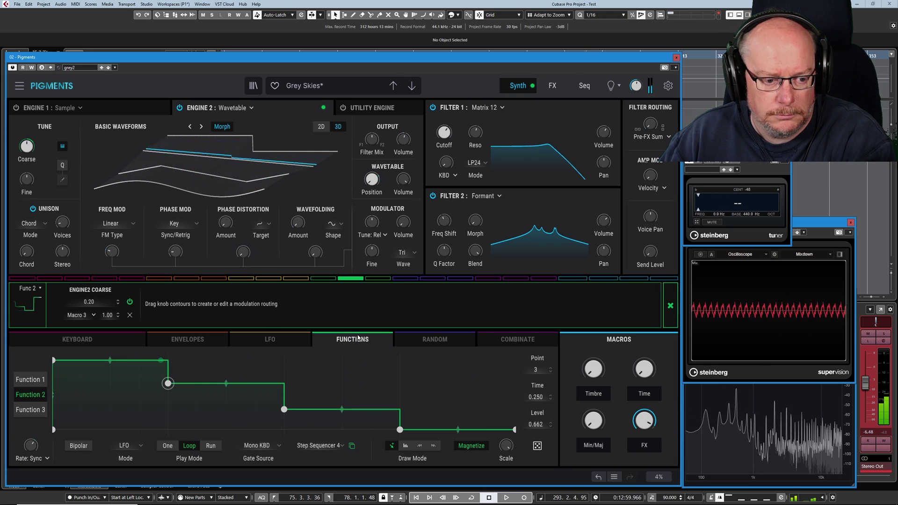
click(31, 380)
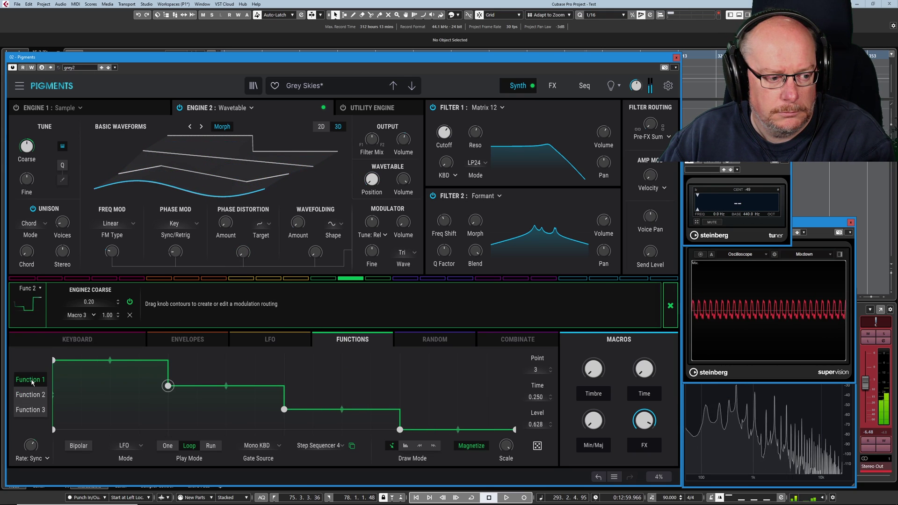
click(328, 278)
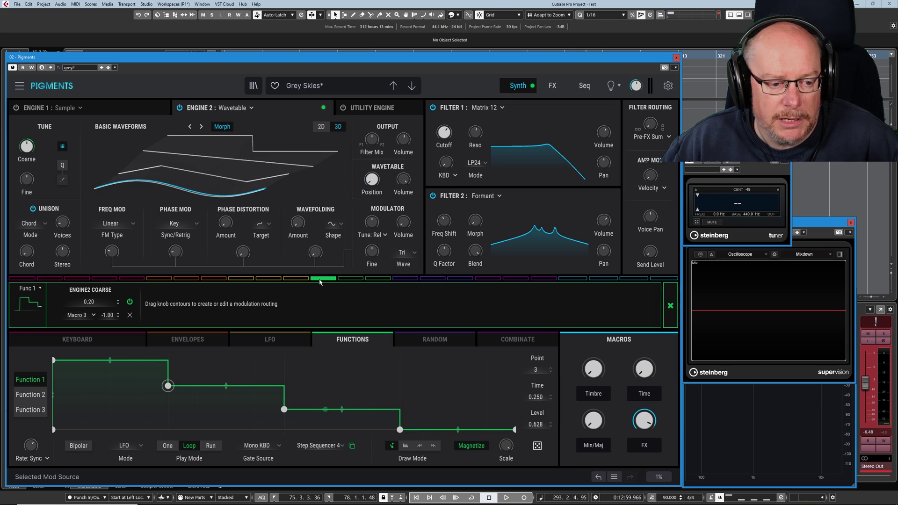
Compare Function 1 and Function 2 routings, then list Macro 3's targets, including SG1 Mod Coarse 0.01.
click(344, 282)
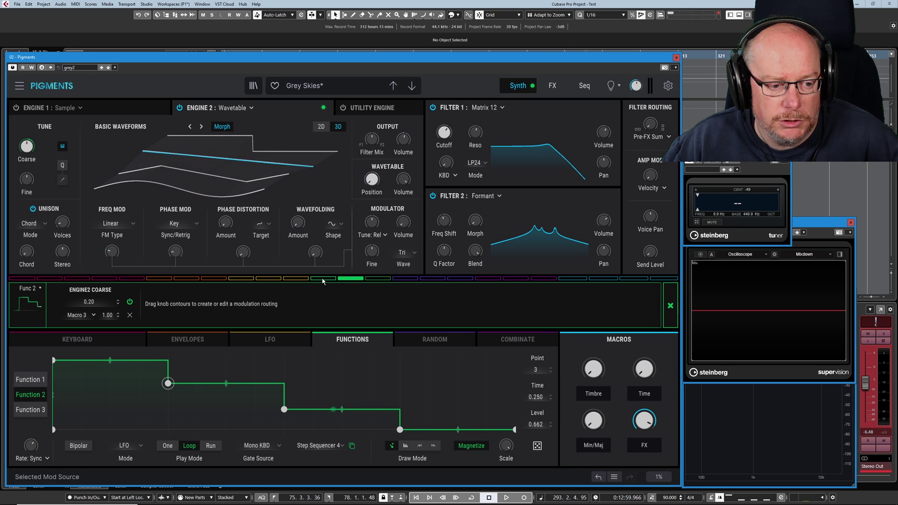
click(323, 279)
click(349, 279)
click(332, 279)
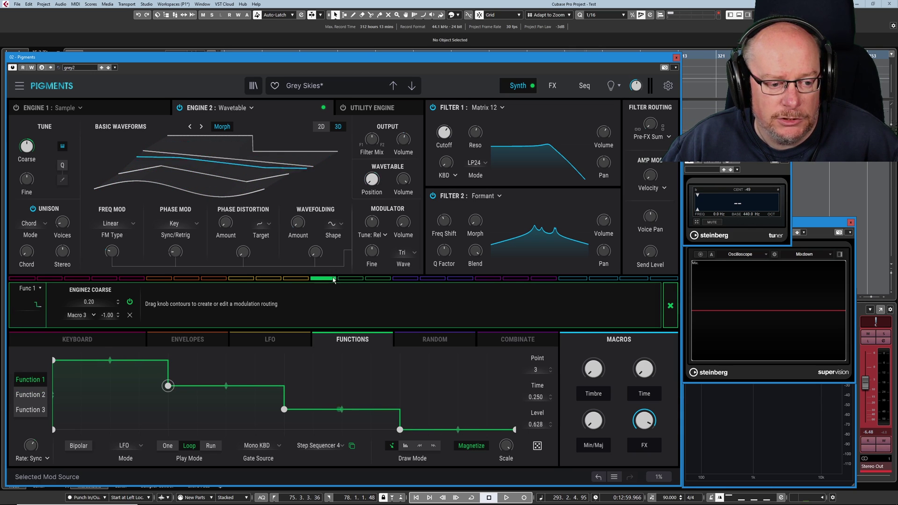
click(354, 282)
click(330, 281)
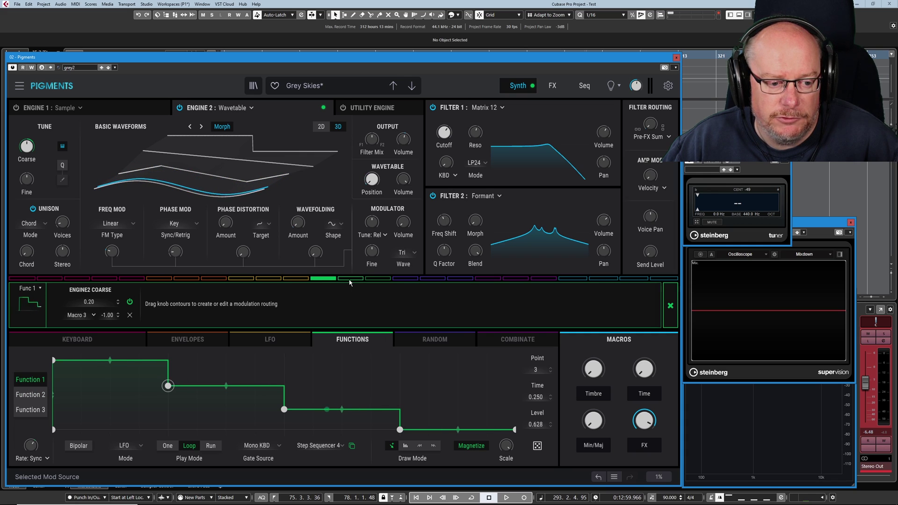
click(348, 282)
click(330, 279)
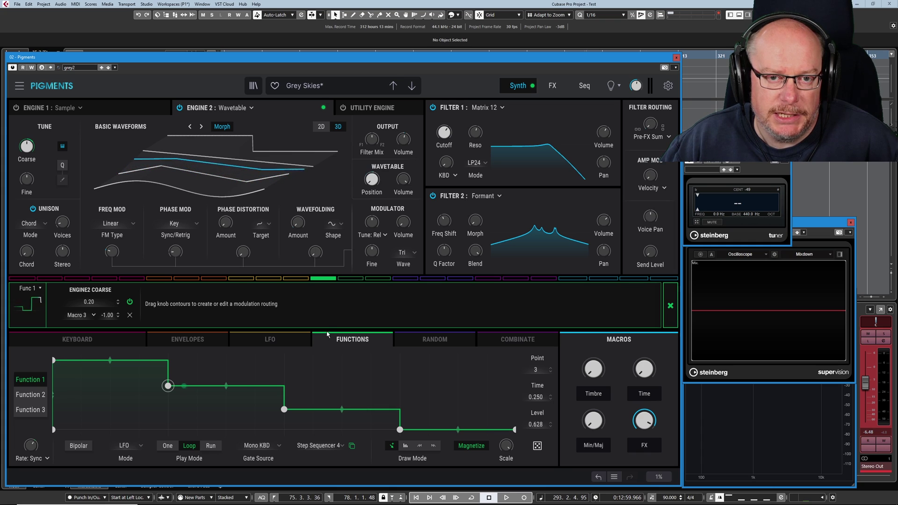
mouse_move(594, 420)
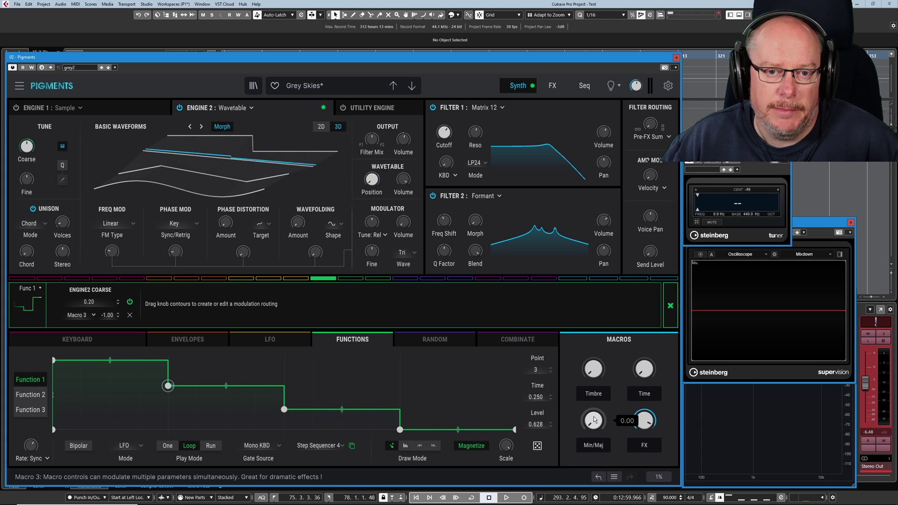
click(631, 279)
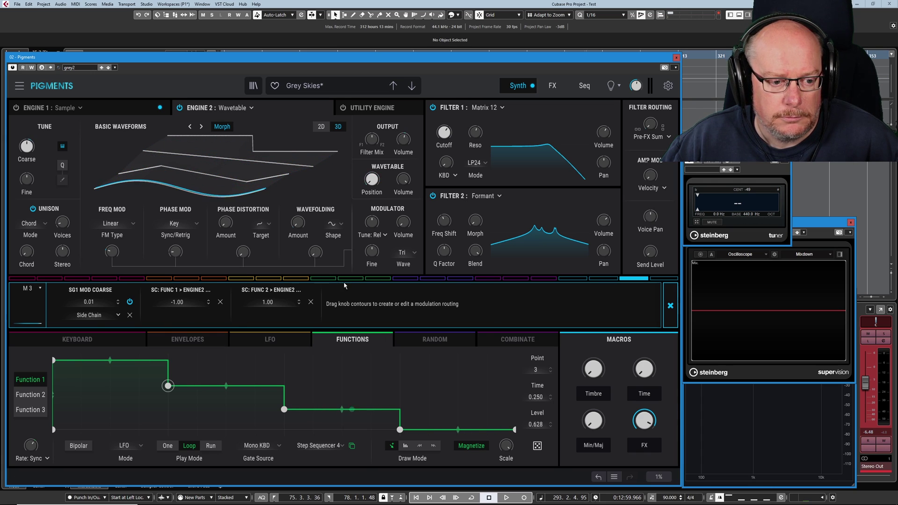
With Function 1's routing shown, sweep Min/Maj up and back to 0.00 while playing.
click(322, 278)
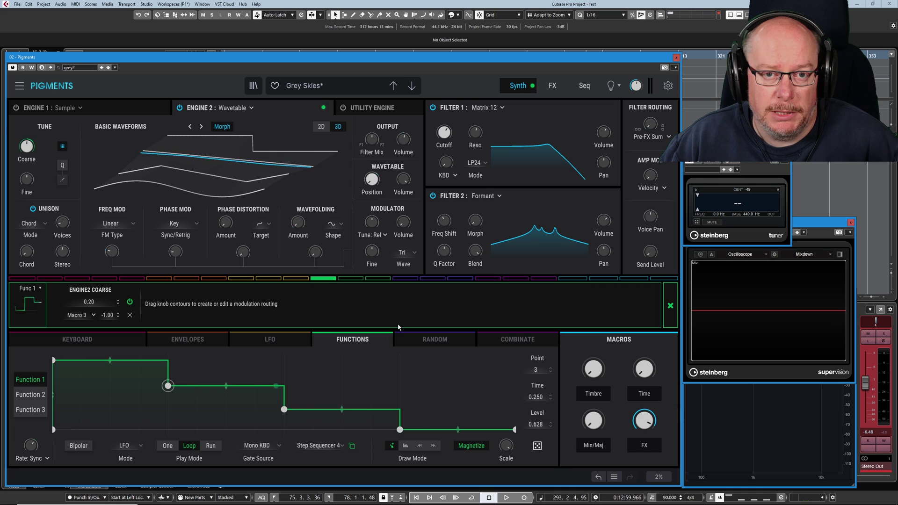
mouse_move(595, 425)
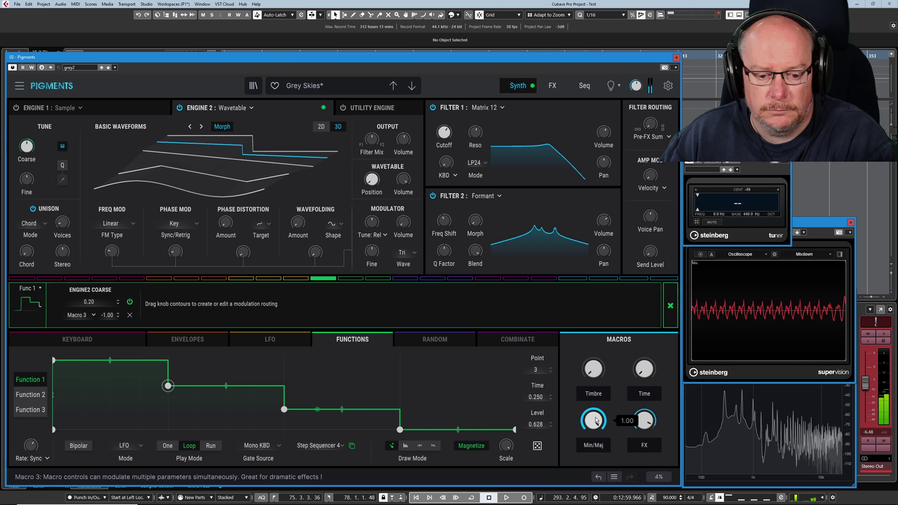
drag(593, 420, 598, 424)
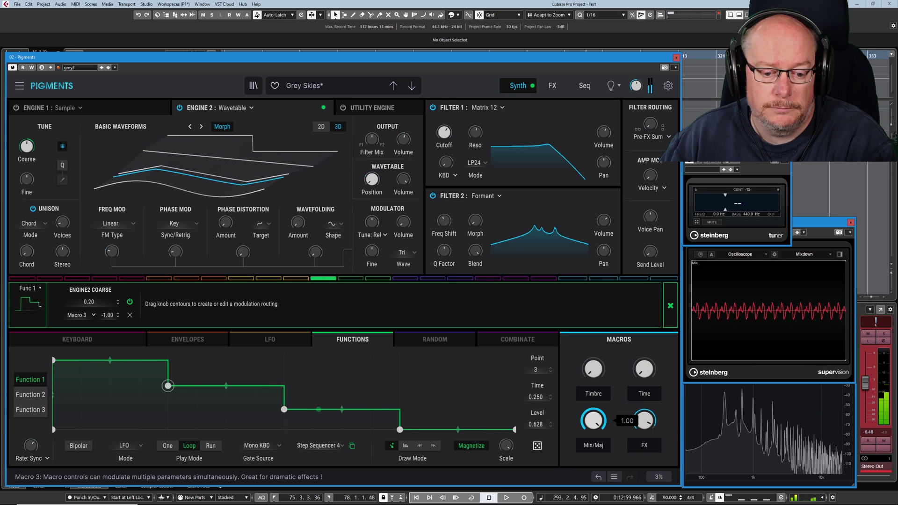
drag(593, 419, 594, 423)
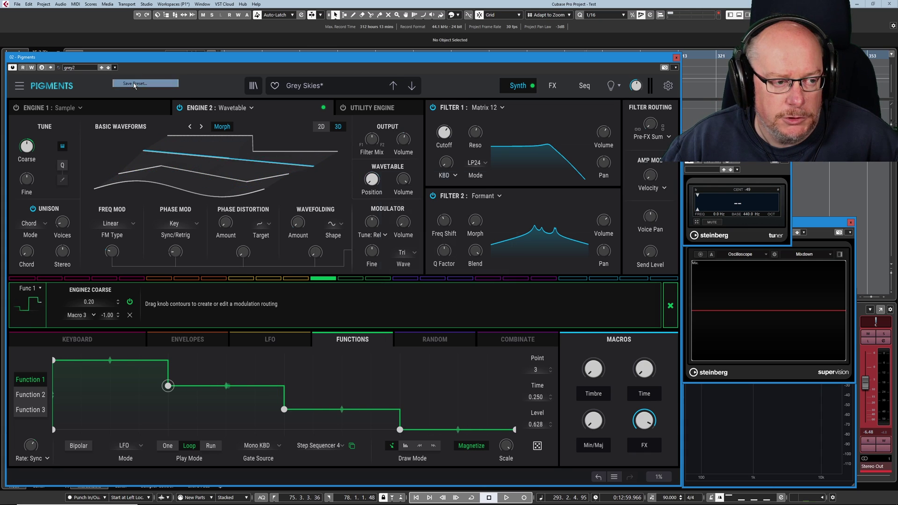
Save the current sound as a new preset named 'grey3'.
key(ctrl+s)
click(409, 300)
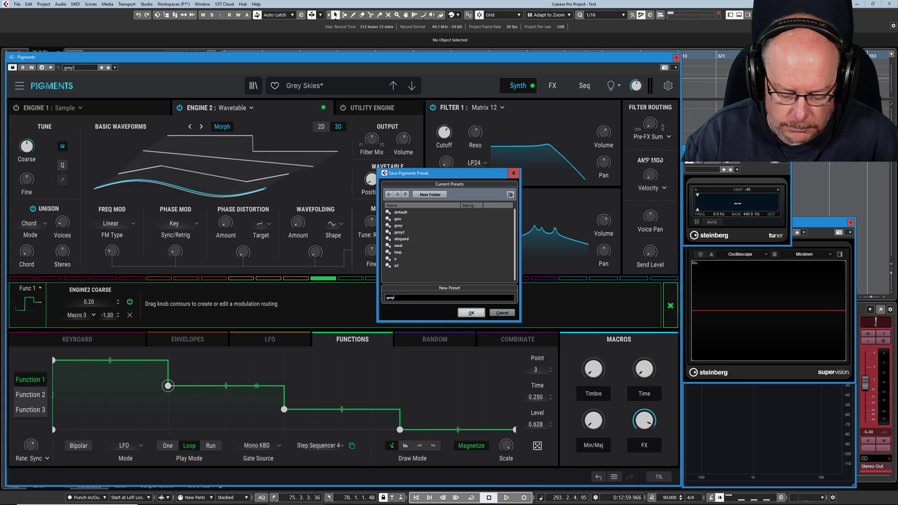
text(grey3)
key(Return)
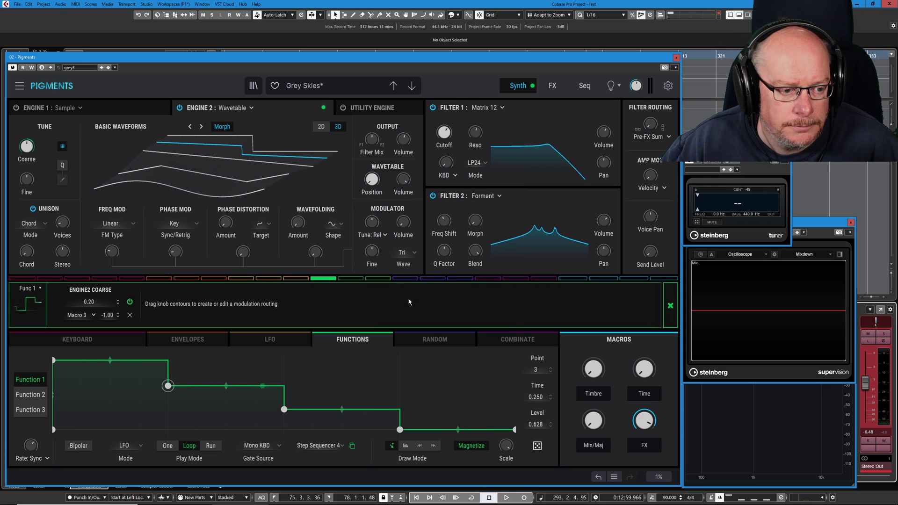
Bypass Function 2's Engine2 Coarse modulation, then return to Function 1's routing.
click(355, 279)
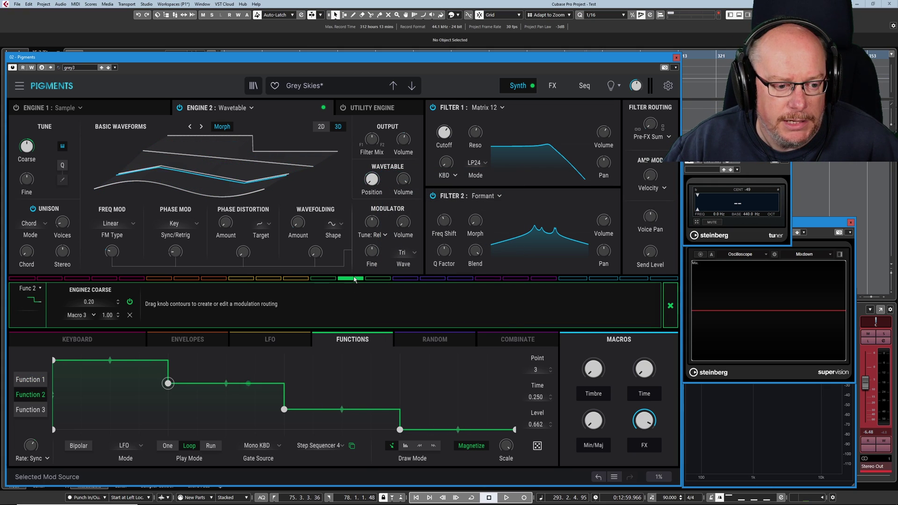
click(130, 302)
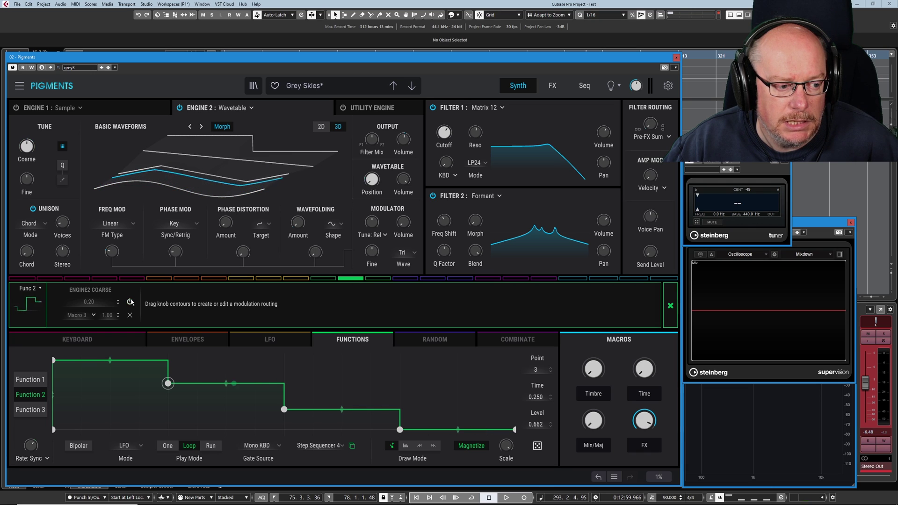
click(323, 279)
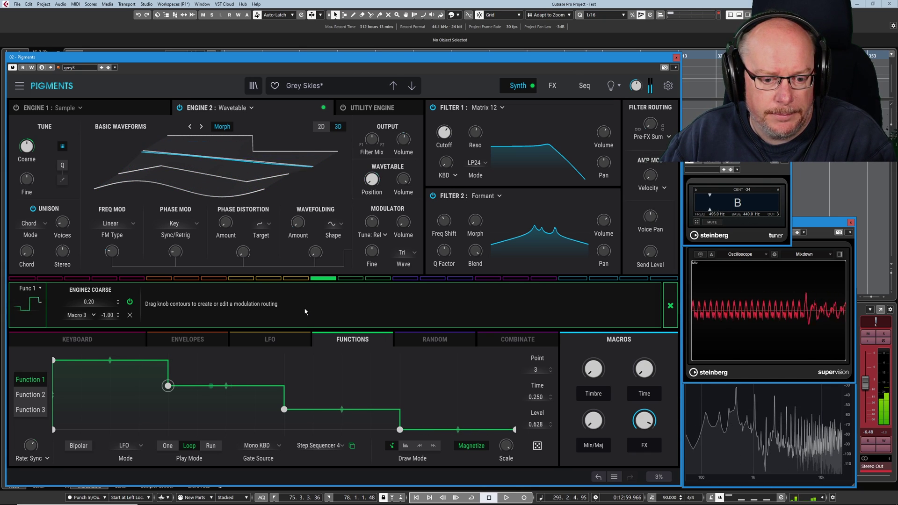
Raise Min/Maj to 0.072 and flatten Function 1's step envelope to a line at 0.00.
mouse_move(593, 426)
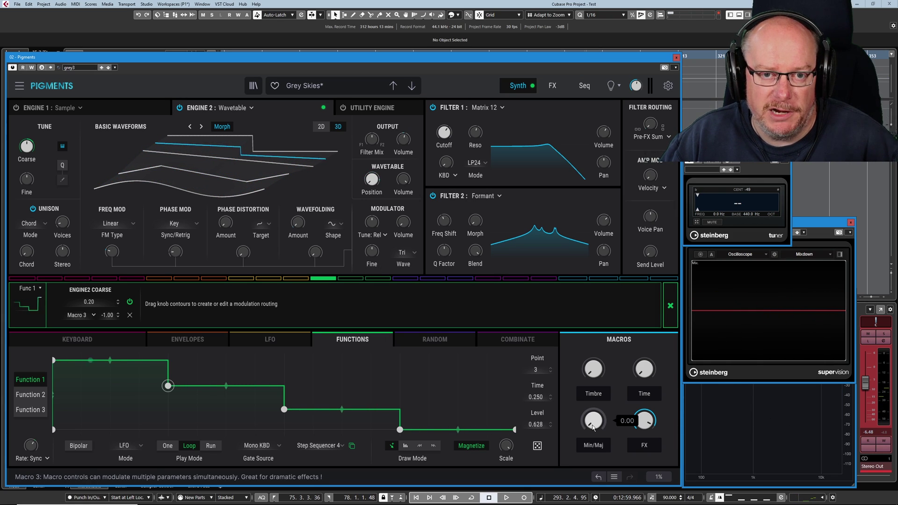
mouse_move(593, 426)
mouse_down()
mouse_move(593, 408)
mouse_move(593, 416)
mouse_up()
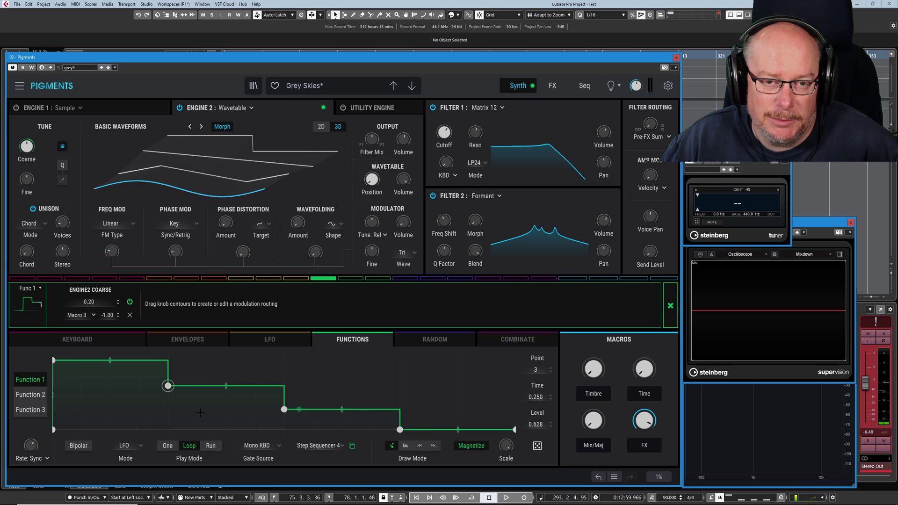
drag(54, 363, 514, 429)
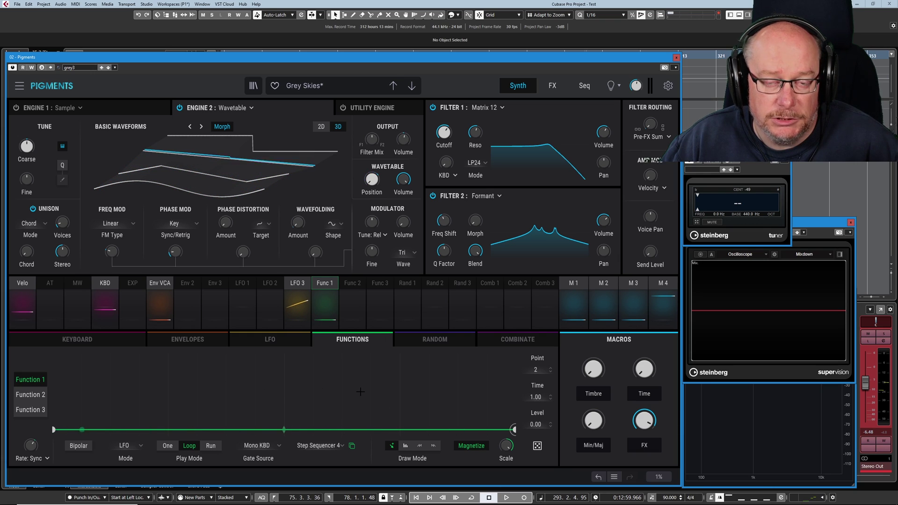
Set Function 1's level to 0.291 and change its Engine 2 Coarse side chain to None.
click(31, 395)
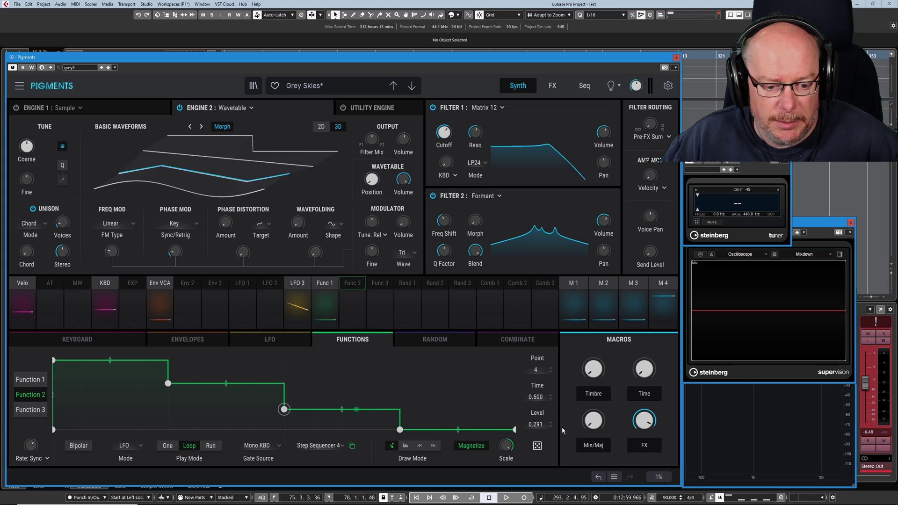
click(325, 285)
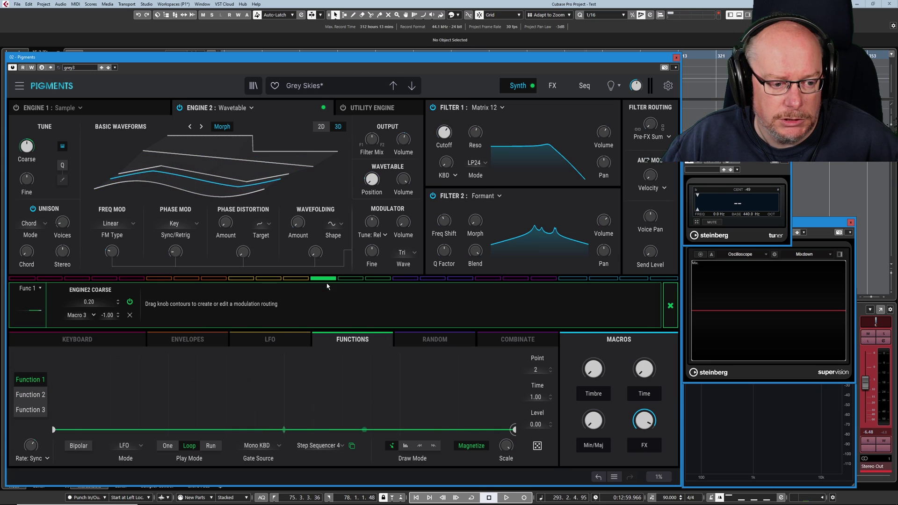
double_click(534, 424)
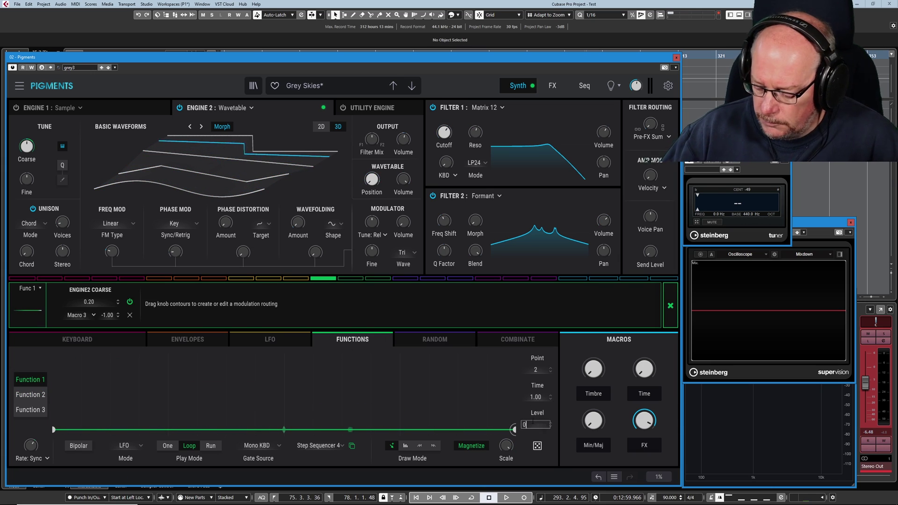
text(0.291)
key(Return)
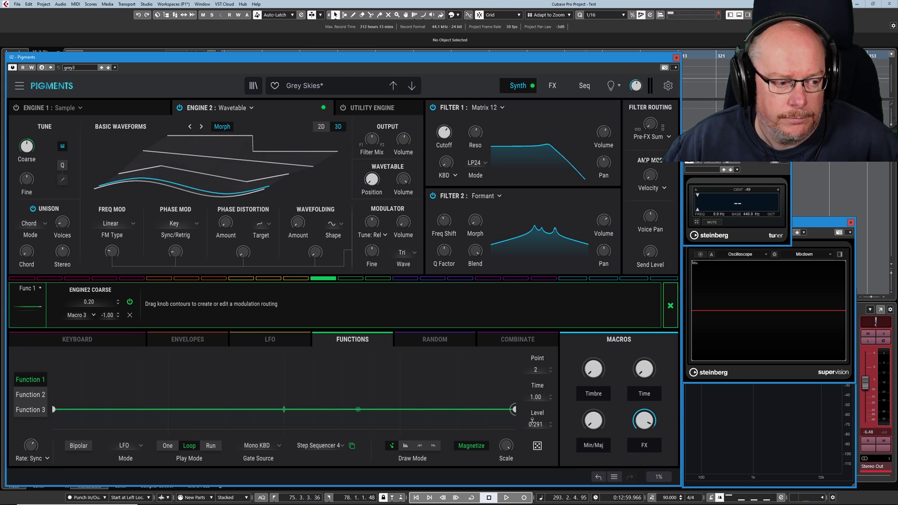
click(93, 316)
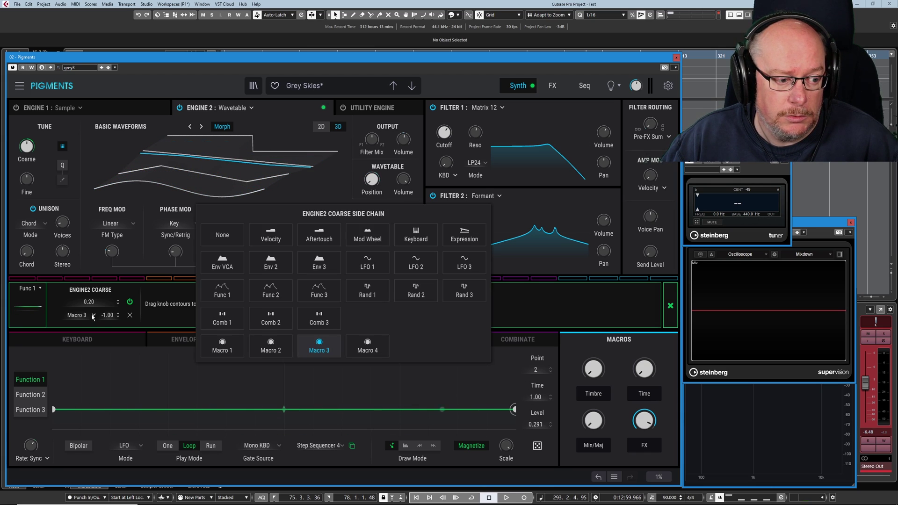
click(221, 236)
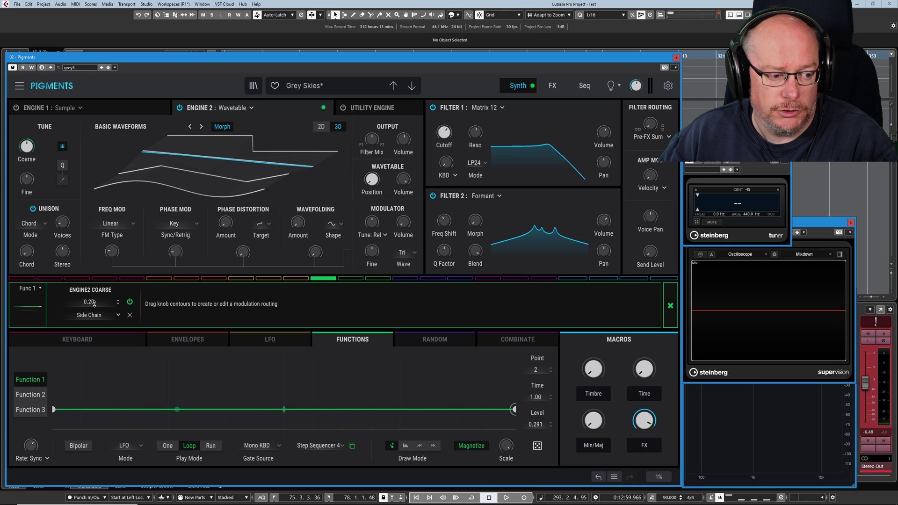
Audition the sound and nudge Function 1's level up to 0.292.
mouse_move(94, 303)
mouse_down()
mouse_move(94, 294)
mouse_move(94, 303)
mouse_up()
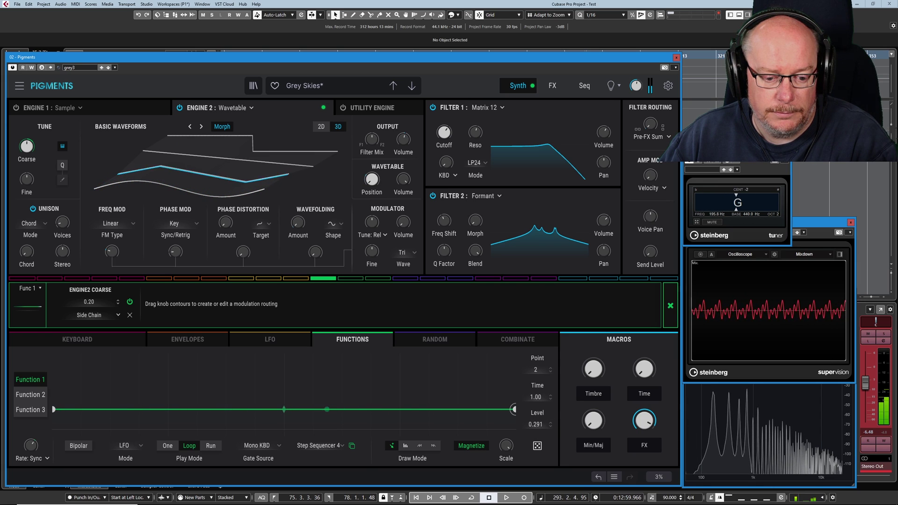
drag(535, 424, 535, 424)
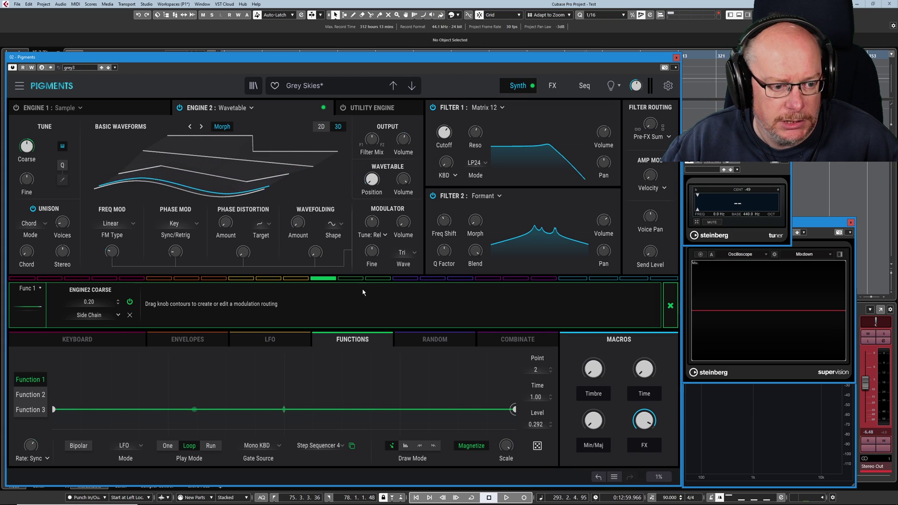
Redraw Function 2's stepped curve as a flat line at level 0.292.
click(347, 279)
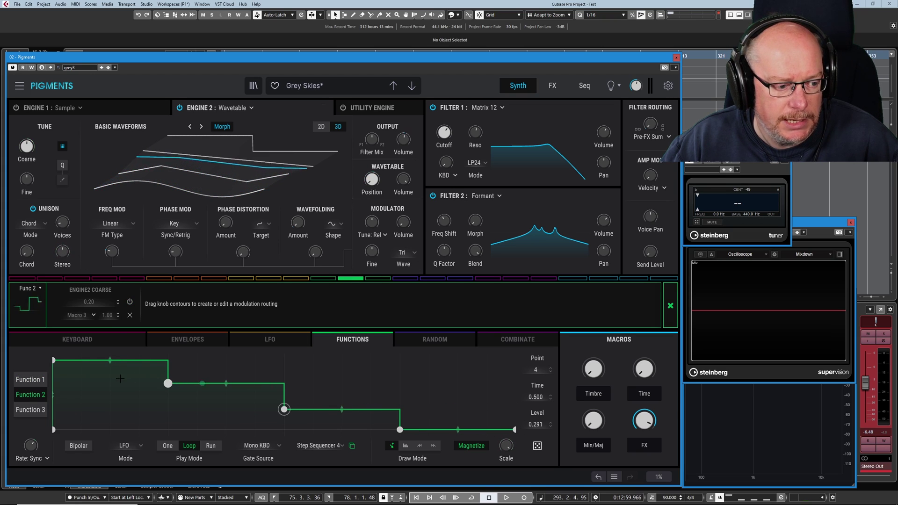
drag(60, 366, 401, 430)
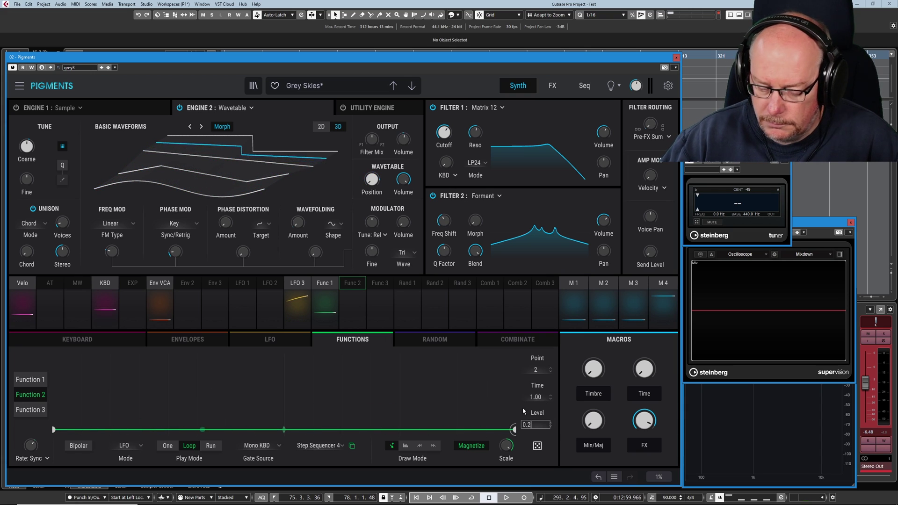
drag(523, 411, 523, 398)
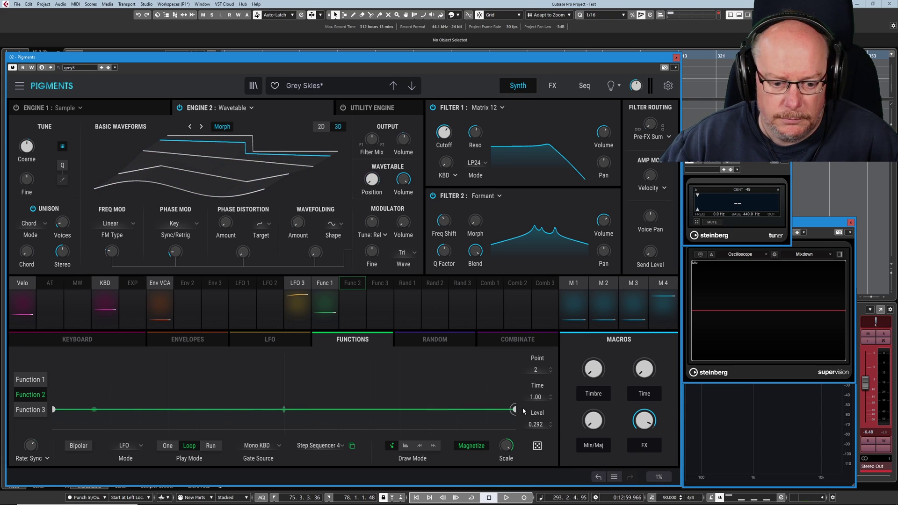
Enable Function 2's Engine2 Coarse routing at 0.20 and set its side chain to None.
click(350, 285)
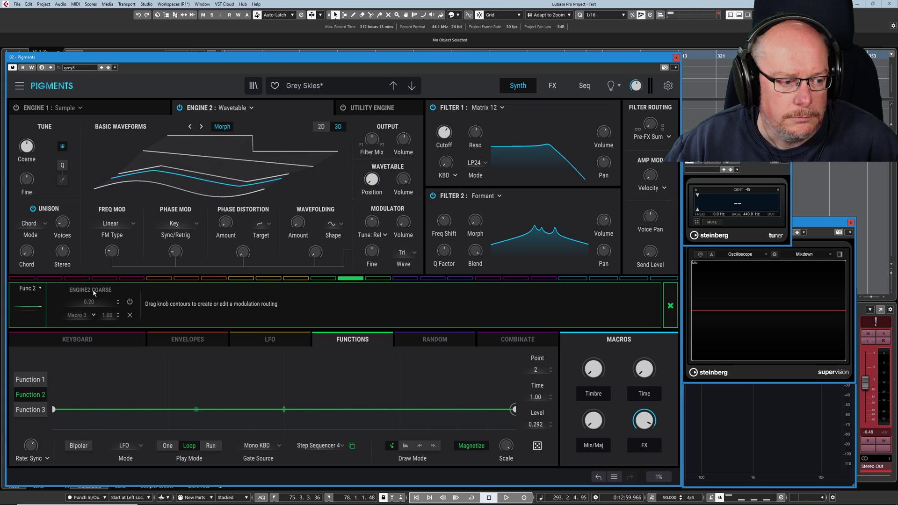
click(130, 302)
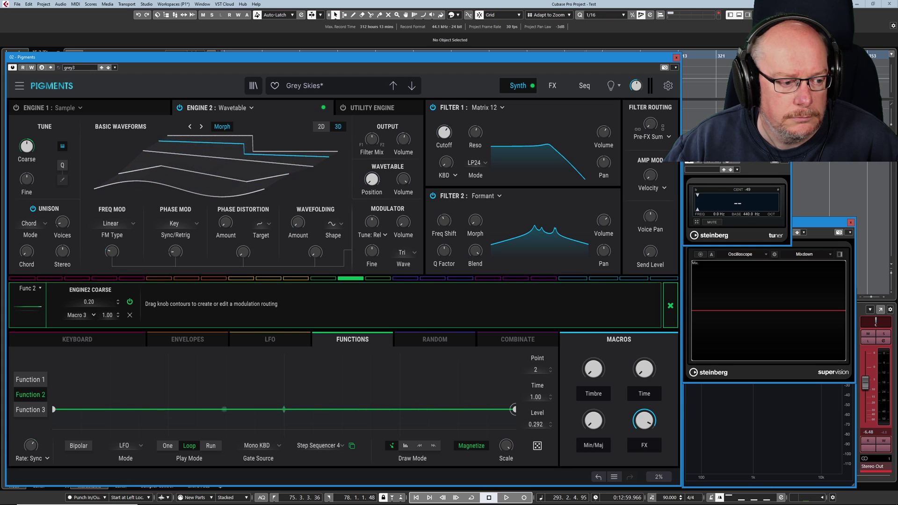
click(94, 315)
click(218, 238)
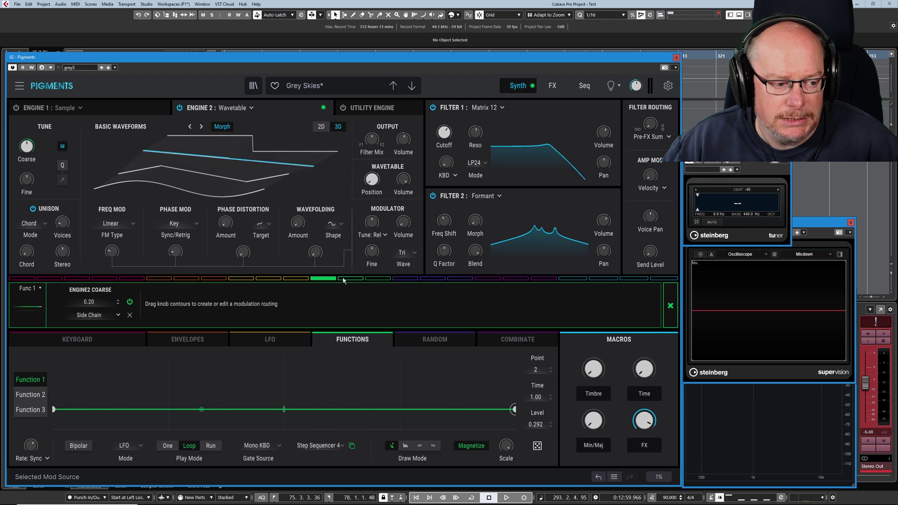
click(323, 280)
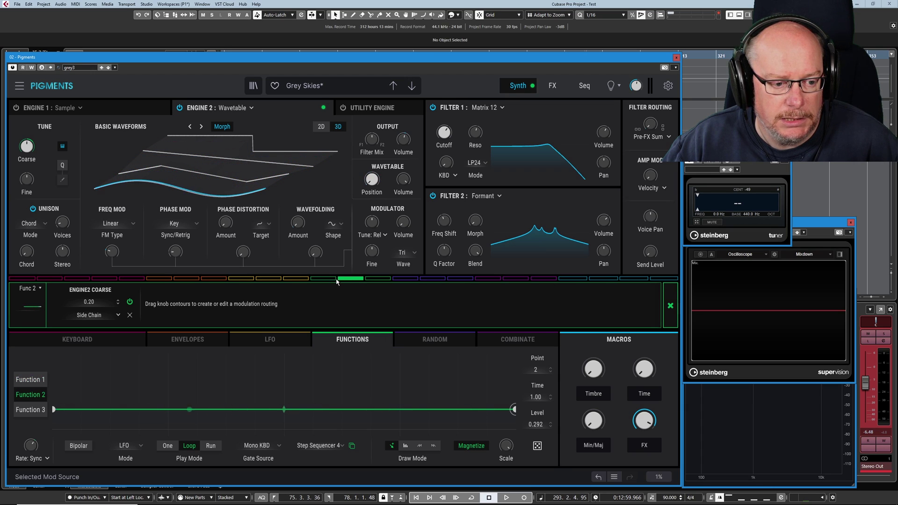
click(350, 280)
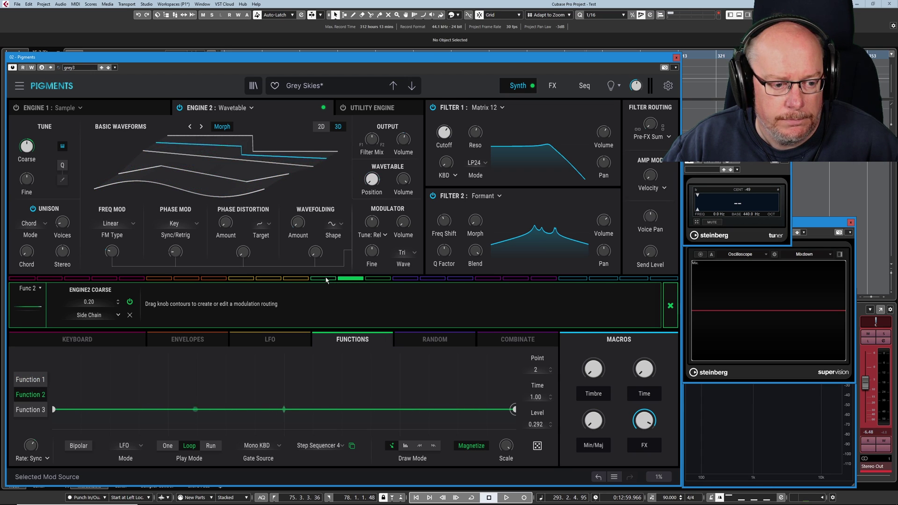
click(326, 280)
click(346, 280)
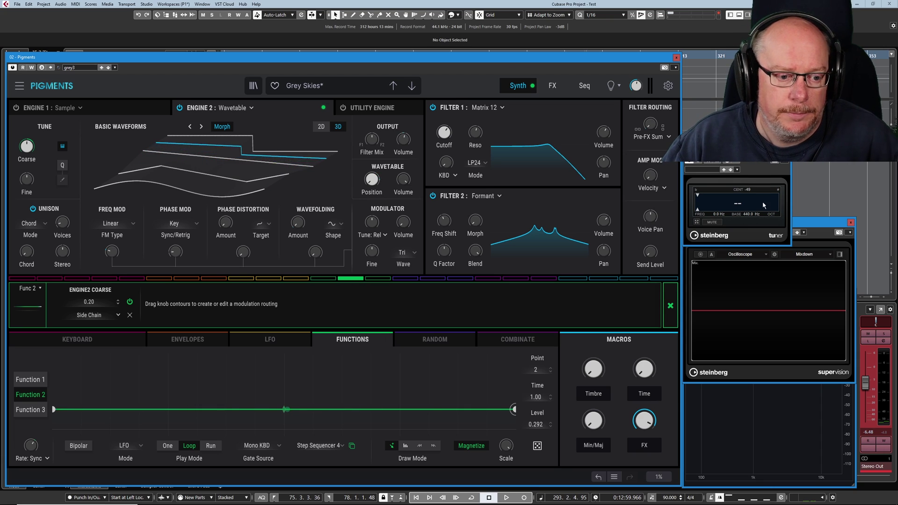
click(130, 302)
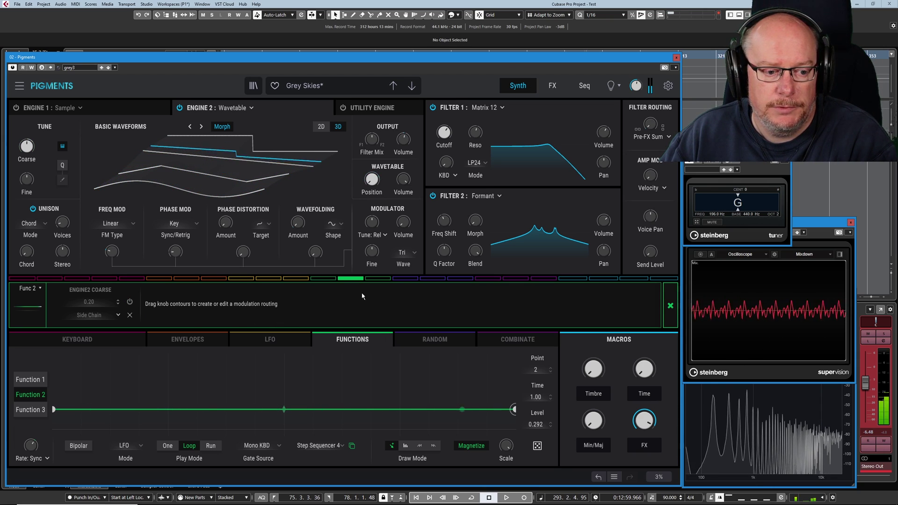
click(315, 279)
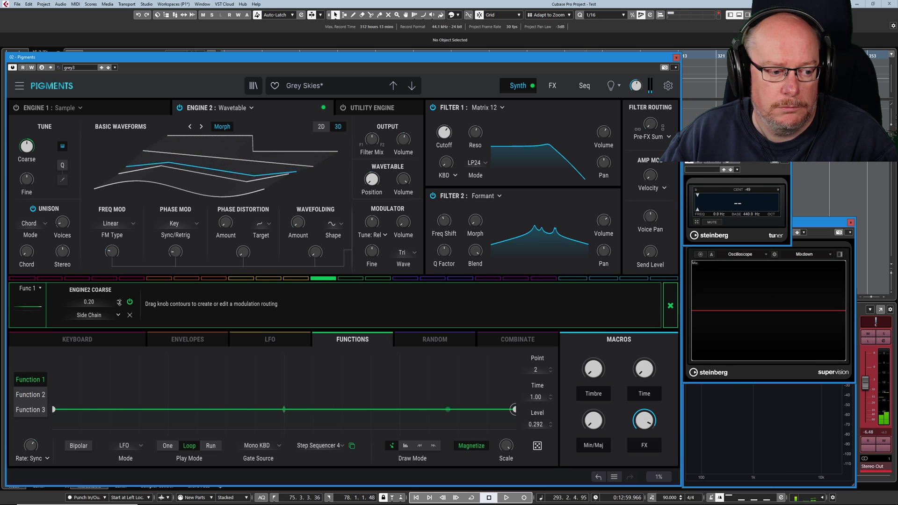
click(130, 303)
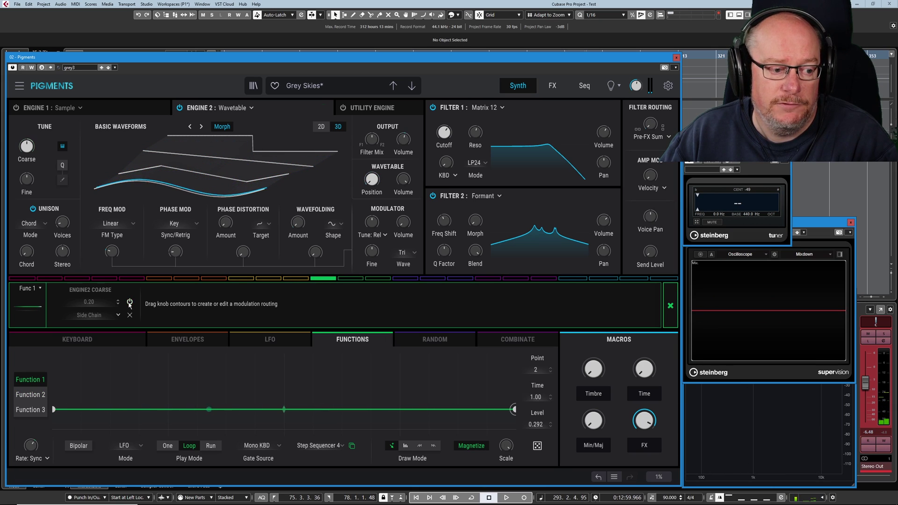
click(349, 279)
click(130, 303)
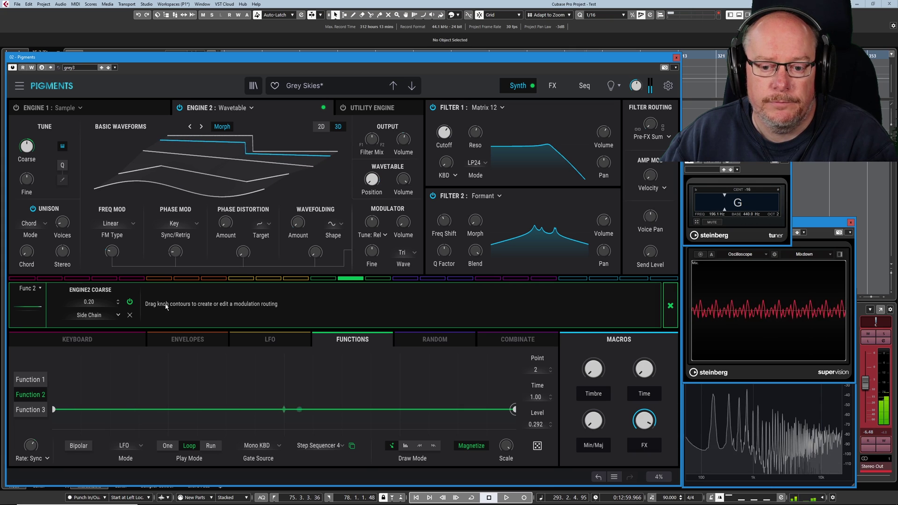
click(322, 278)
click(130, 303)
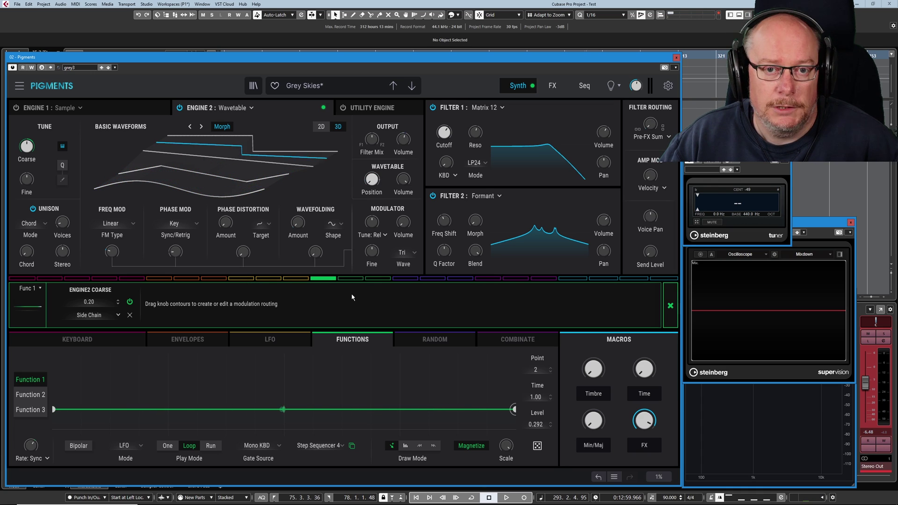
Set Macro 3 at 1.00 as the side chain on Function 1's Engine2 Coarse routing.
click(118, 315)
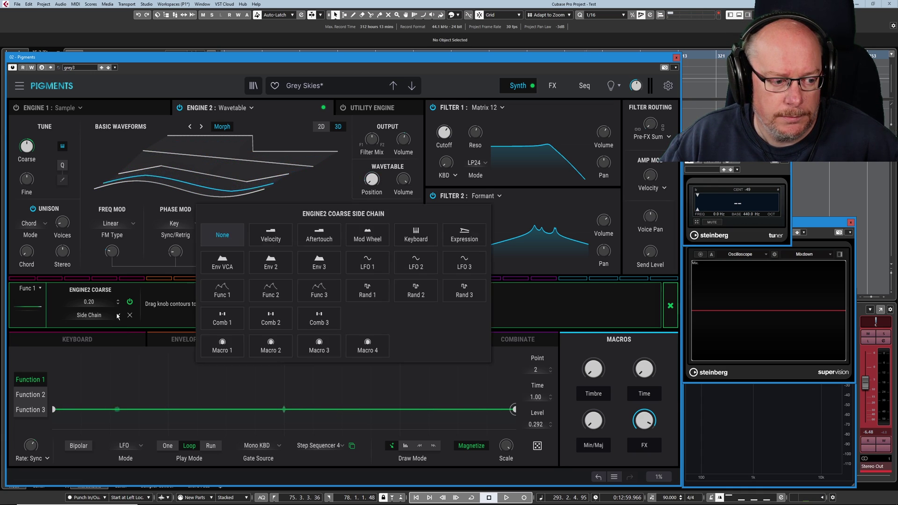
click(319, 346)
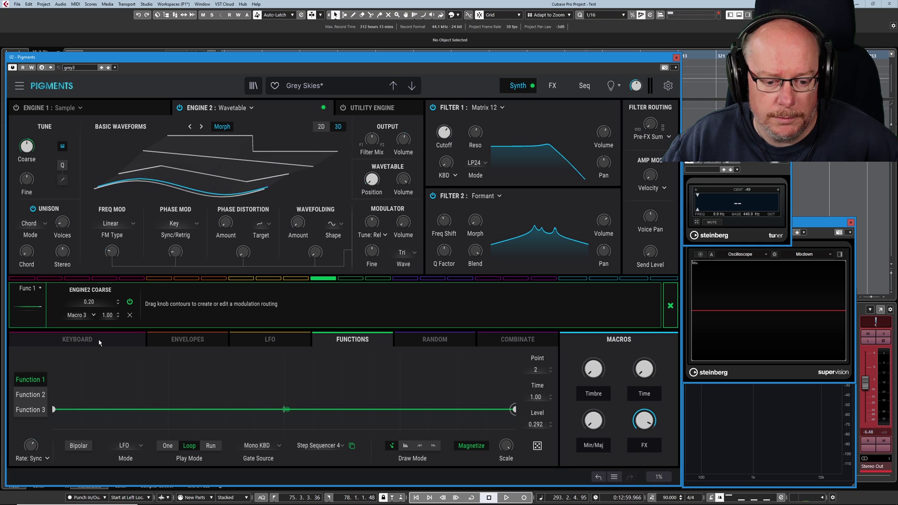
click(31, 394)
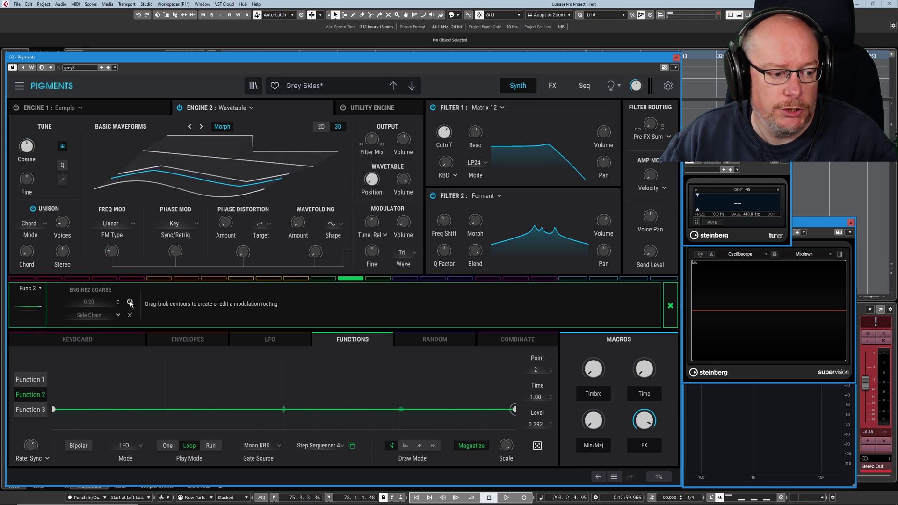
click(326, 279)
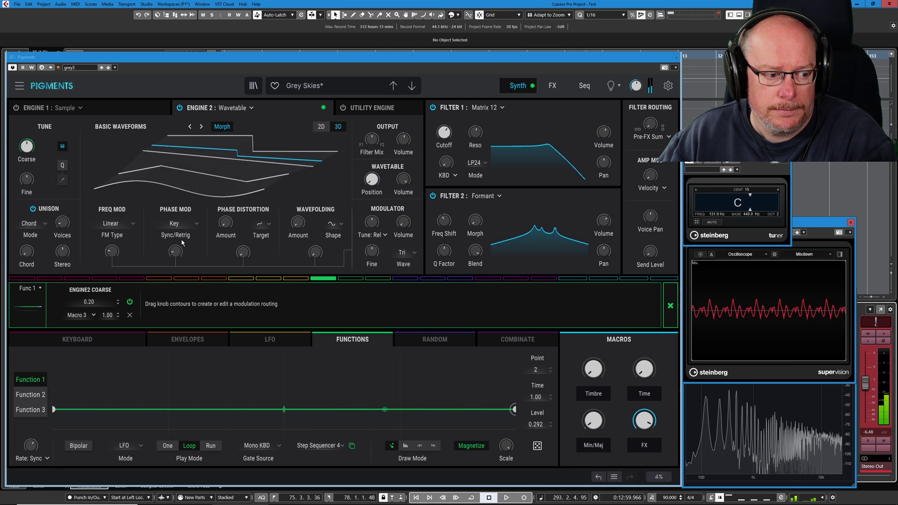
Raise the Min/Maj macro while playing, then bring it back down to 0.00.
mouse_move(592, 425)
drag(592, 425, 592, 375)
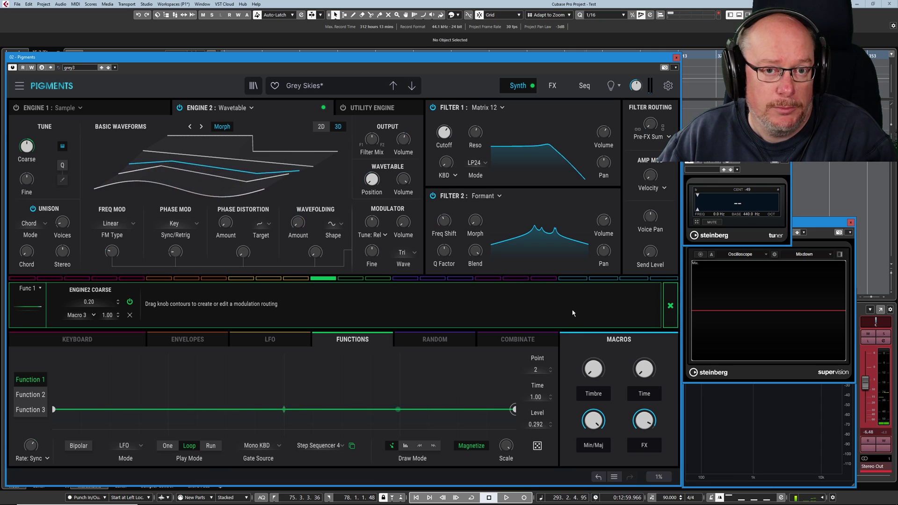
mouse_move(594, 414)
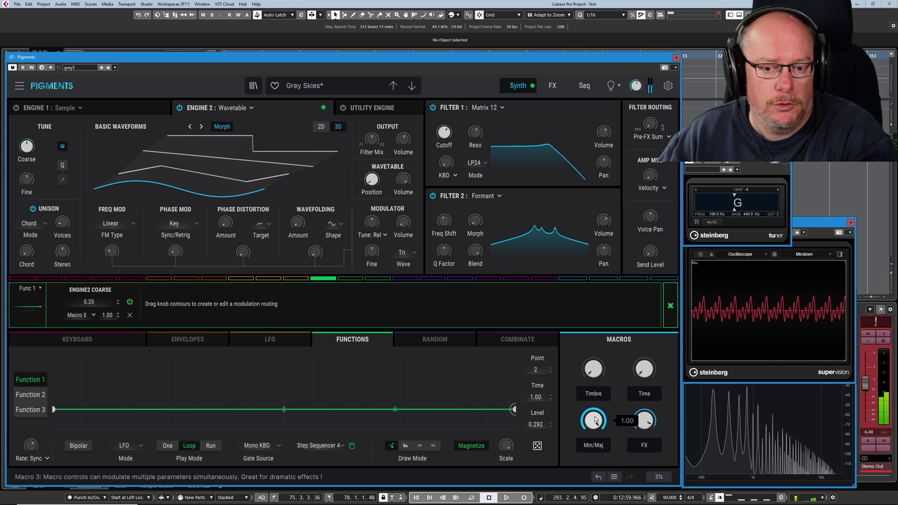
drag(594, 414, 594, 463)
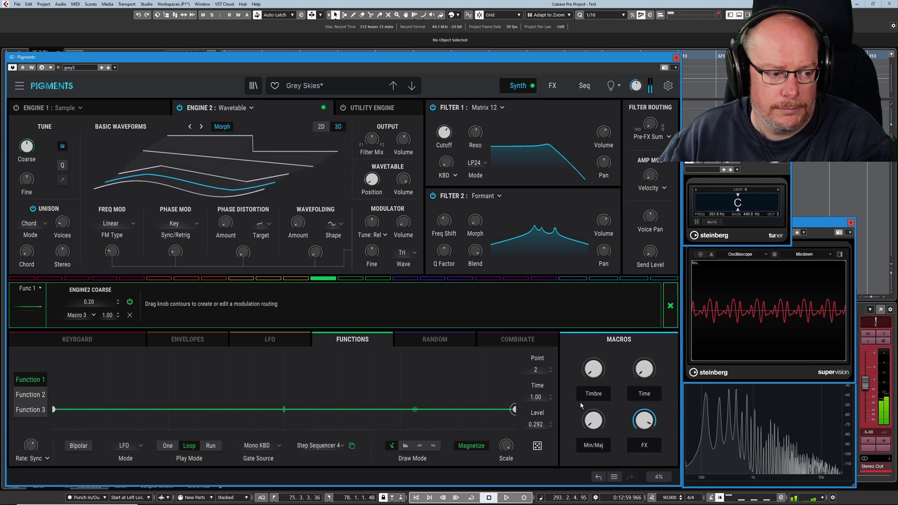
Re-enable Function 2's Engine 2 Coarse routing and side-chain it to Macro 3 at -1.00.
click(130, 302)
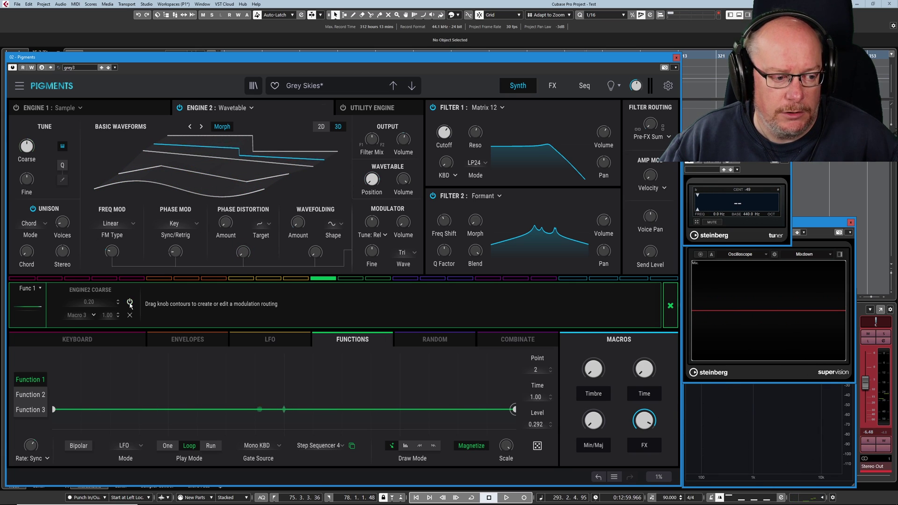
click(355, 279)
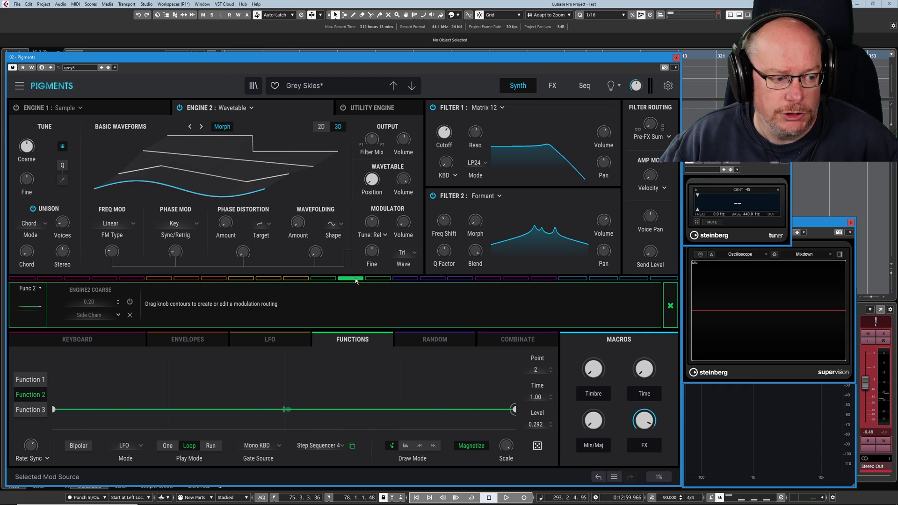
click(130, 303)
click(97, 320)
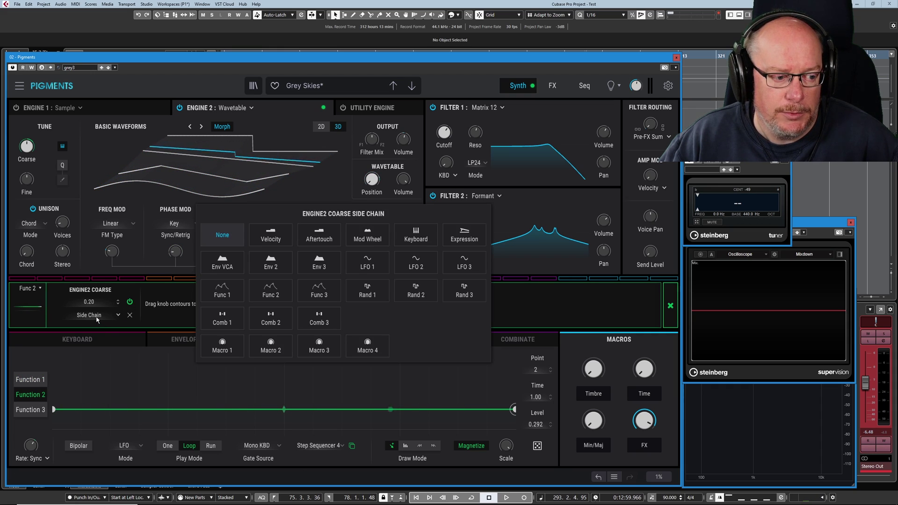
click(308, 328)
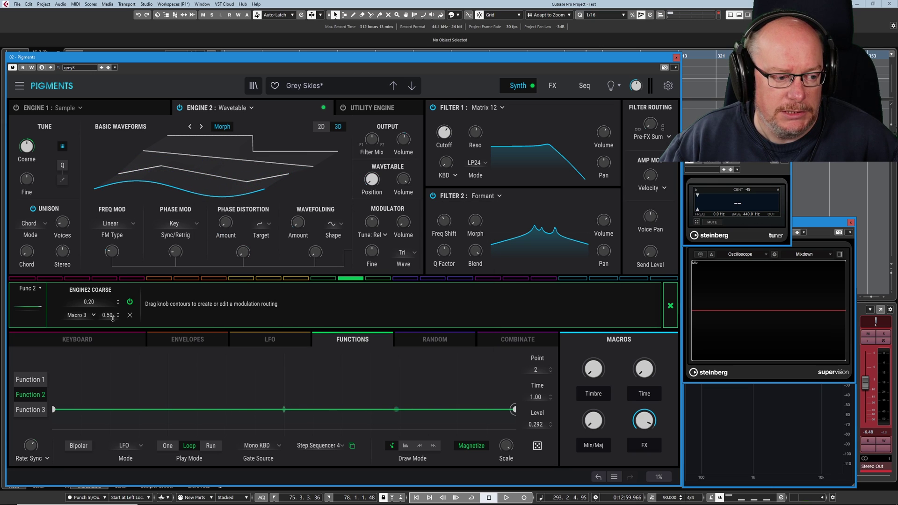
drag(107, 315, 108, 337)
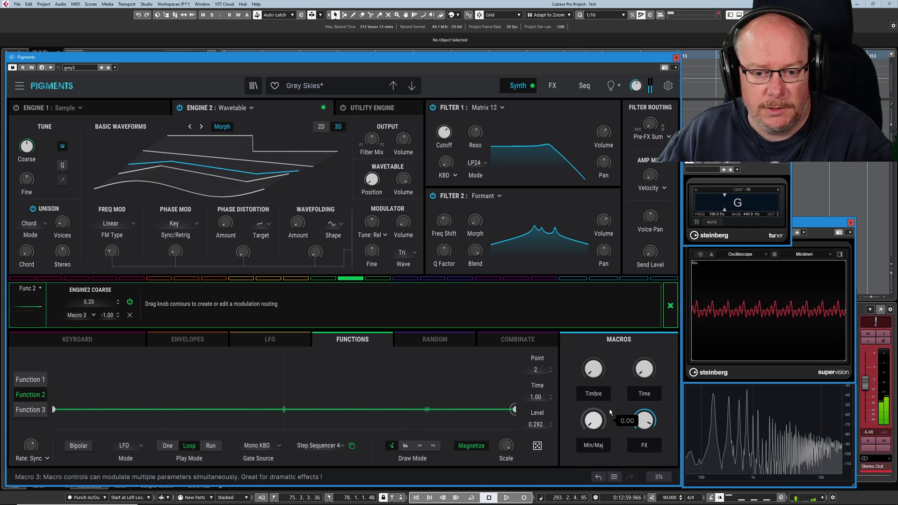
Audition the pitch change by sweeping the Min/Maj macro, leaving it about halfway.
mouse_move(607, 421)
drag(590, 428, 592, 411)
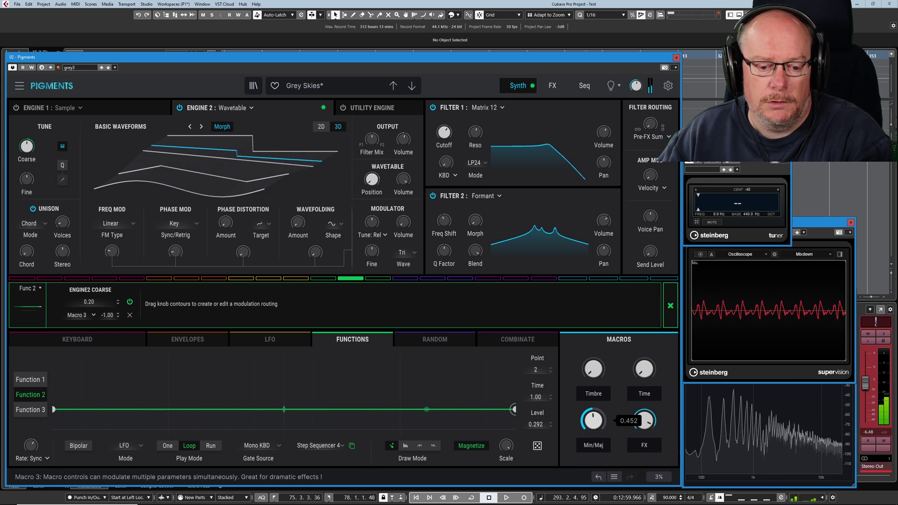
drag(591, 411, 591, 418)
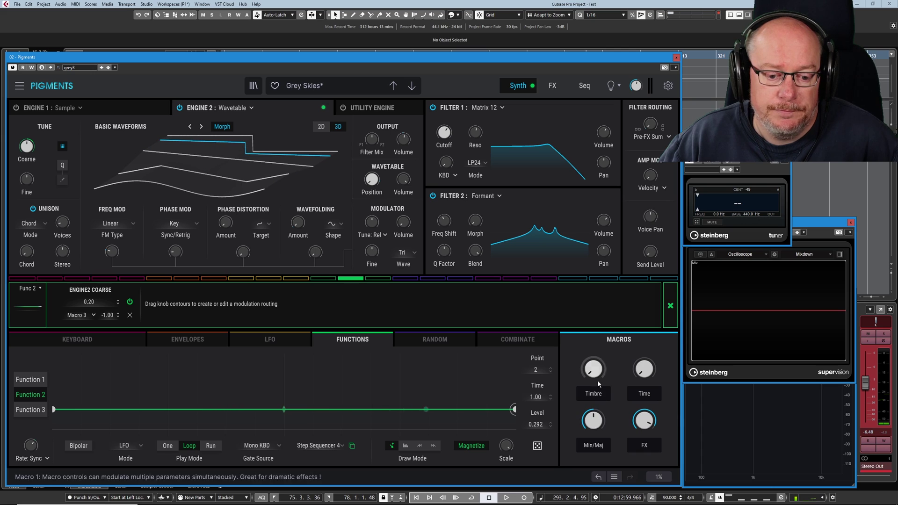
mouse_move(593, 426)
mouse_down()
mouse_move(596, 412)
mouse_move(596, 430)
mouse_up()
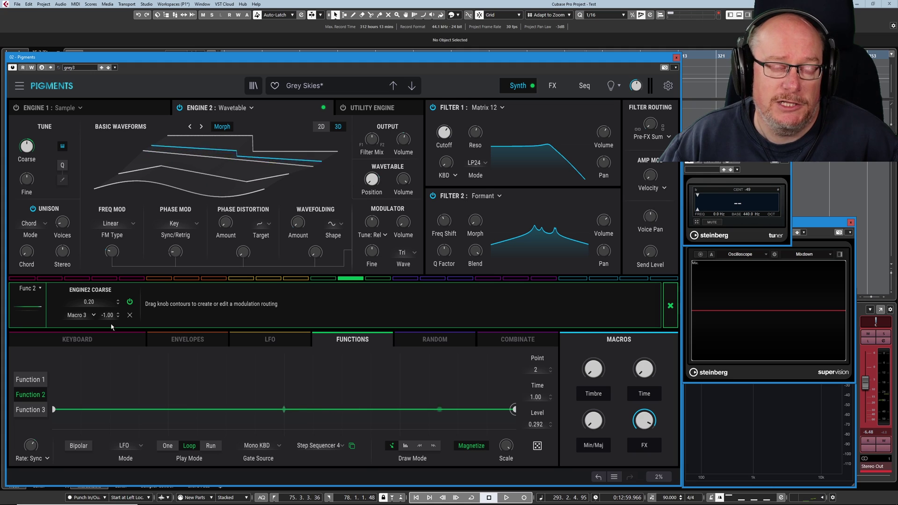
Re-enable Function 1's Engine 2 Coarse routing, test the Min/Maj macro, and compare with Function 2.
click(321, 280)
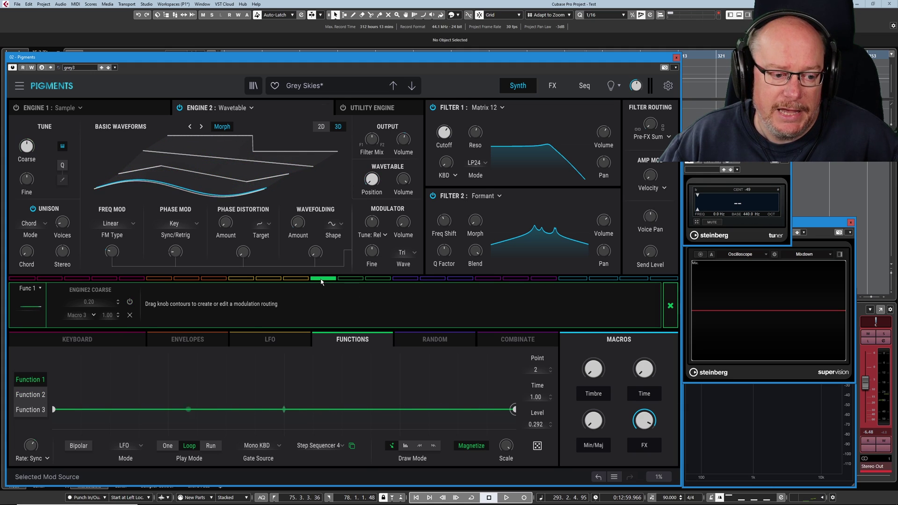
click(130, 301)
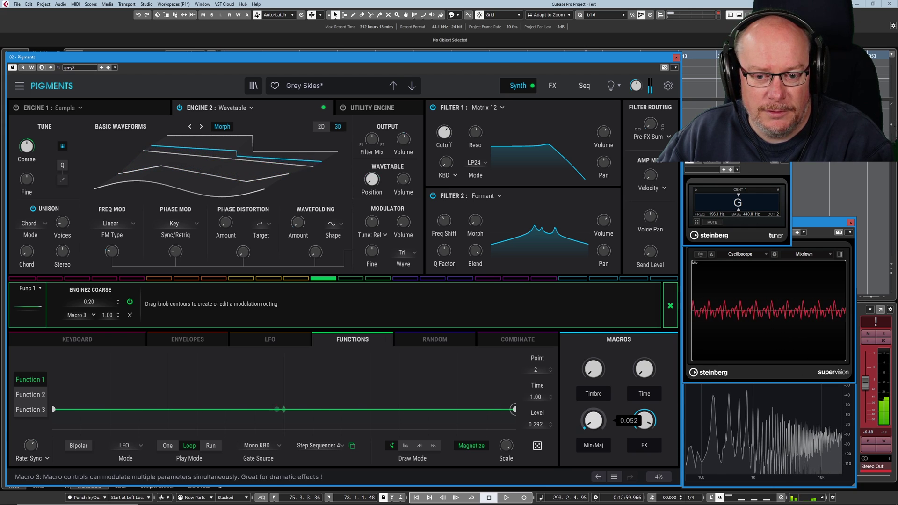
drag(593, 420, 593, 360)
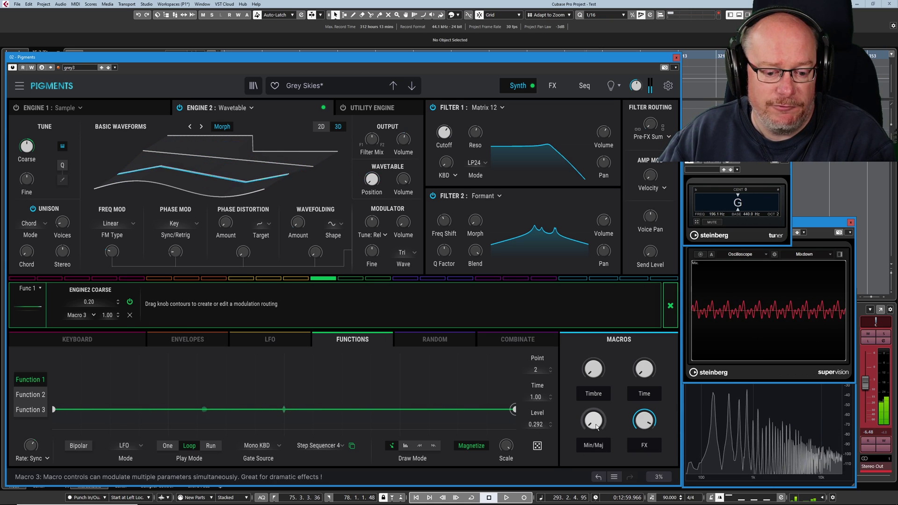
mouse_move(596, 426)
mouse_down()
mouse_move(596, 417)
mouse_move(597, 426)
mouse_up()
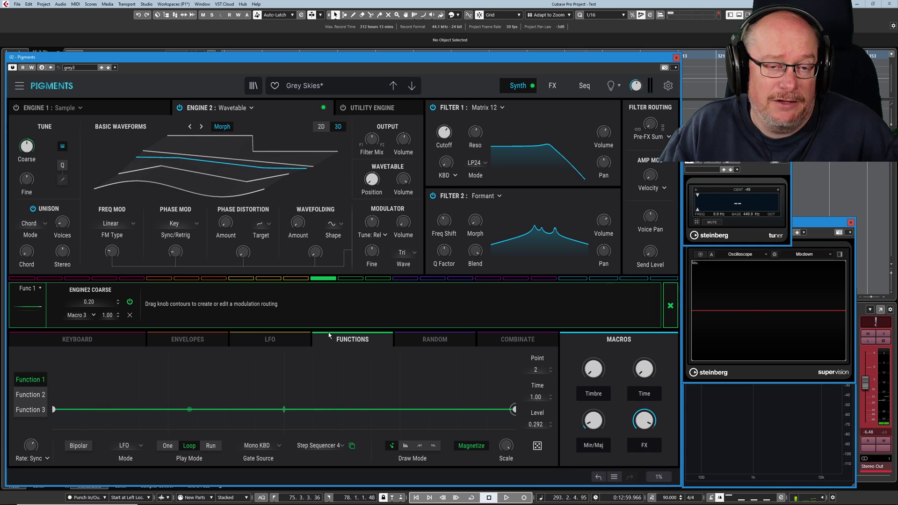
click(347, 279)
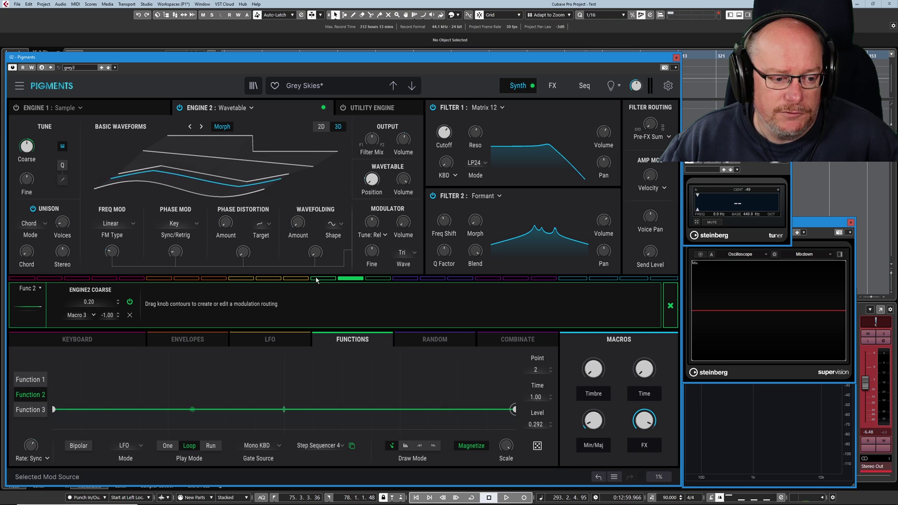
click(323, 279)
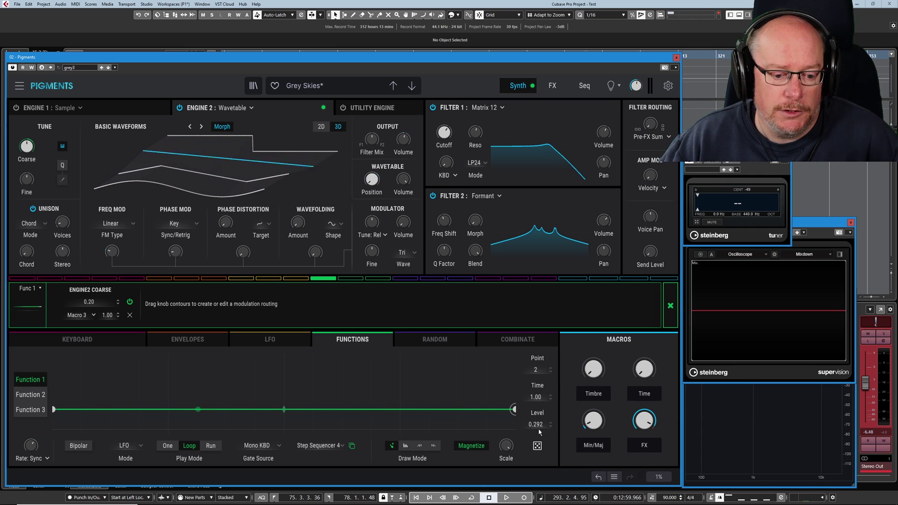
Set Function 1's point level to 0.628.
scroll(536, 424, down, 5)
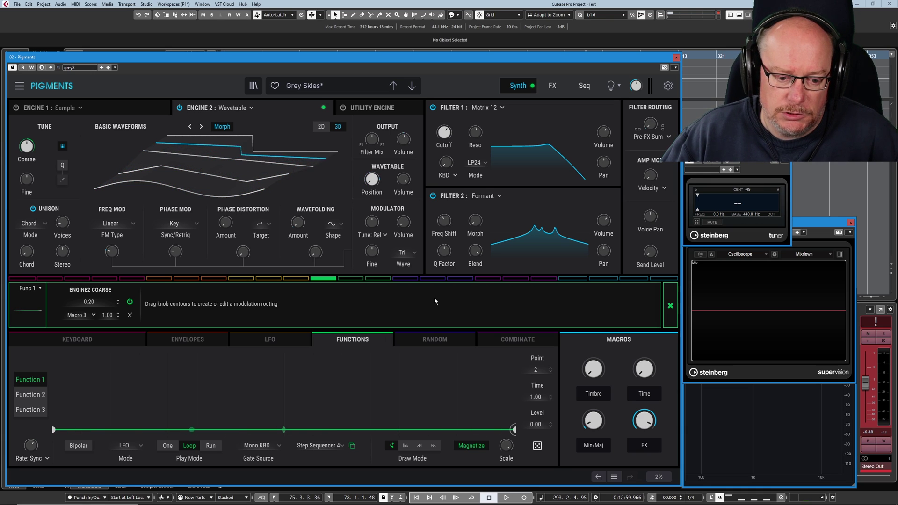
double_click(535, 424)
text(0.628)
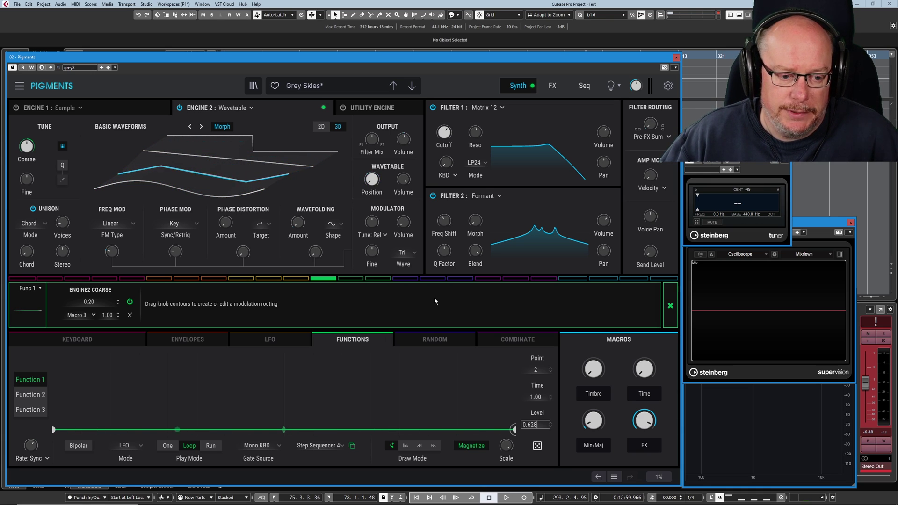
key(Return)
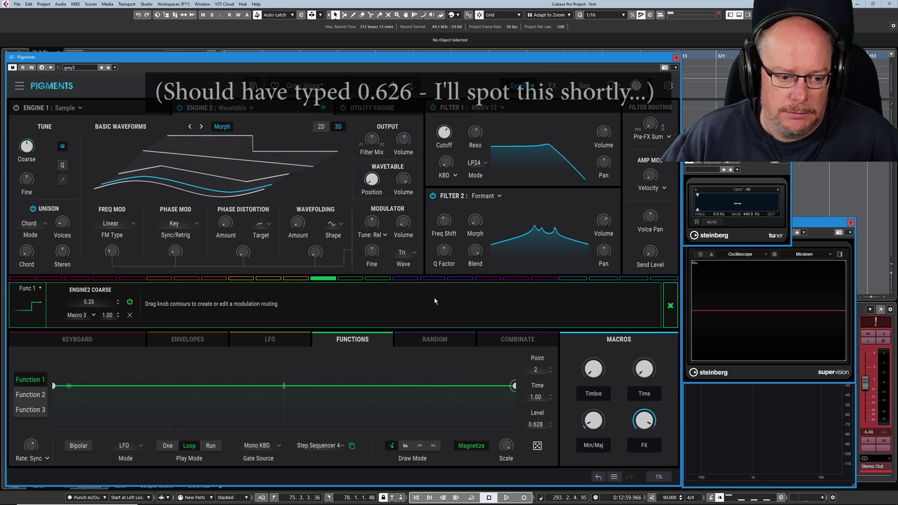
Set Function 2's point level to 0.662.
click(350, 279)
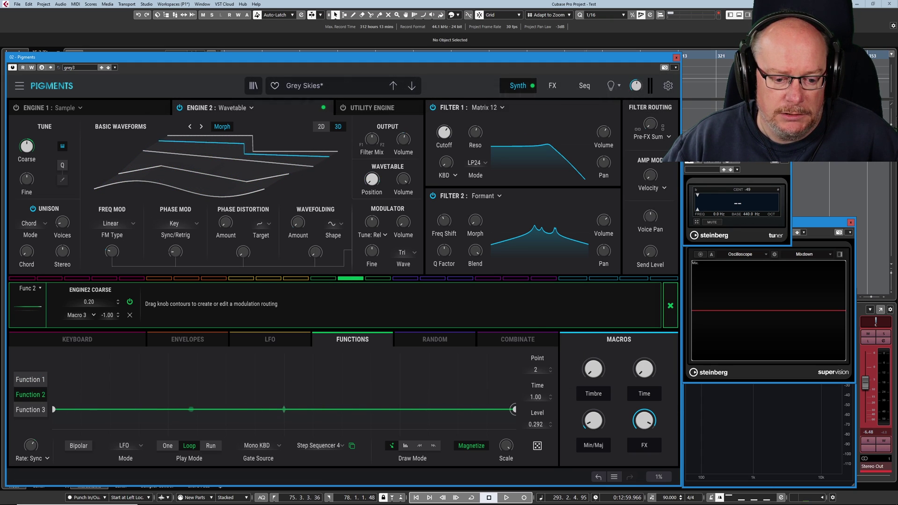
click(537, 422)
text(0.662)
key(Return)
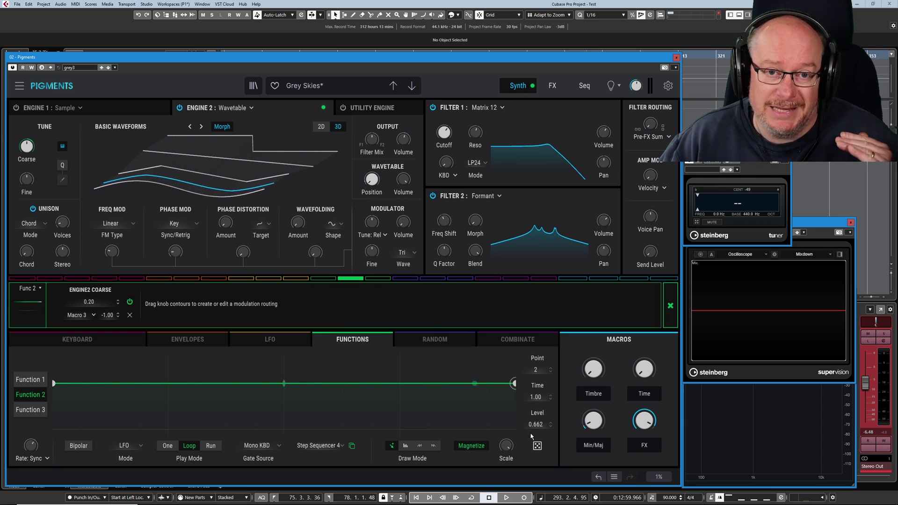
Return the Min/Maj macro to 0.00.
mouse_move(595, 431)
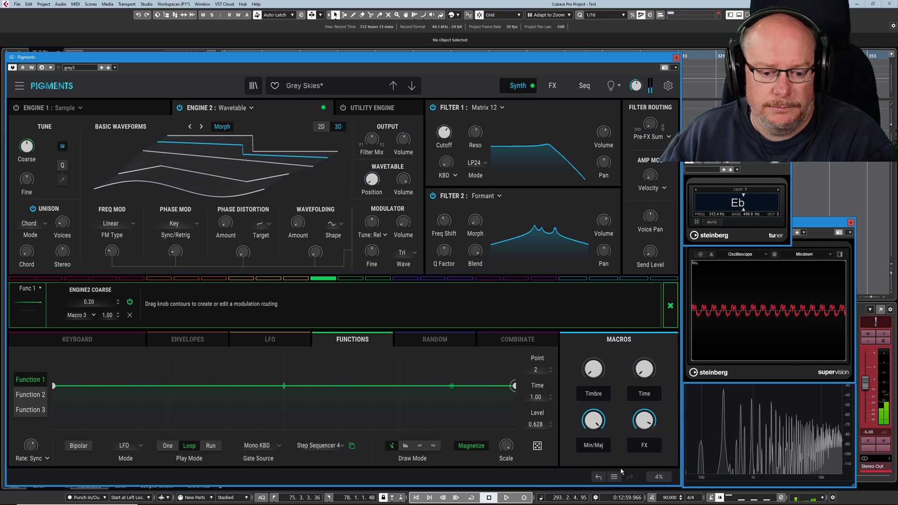
mouse_move(645, 420)
drag(593, 420, 595, 424)
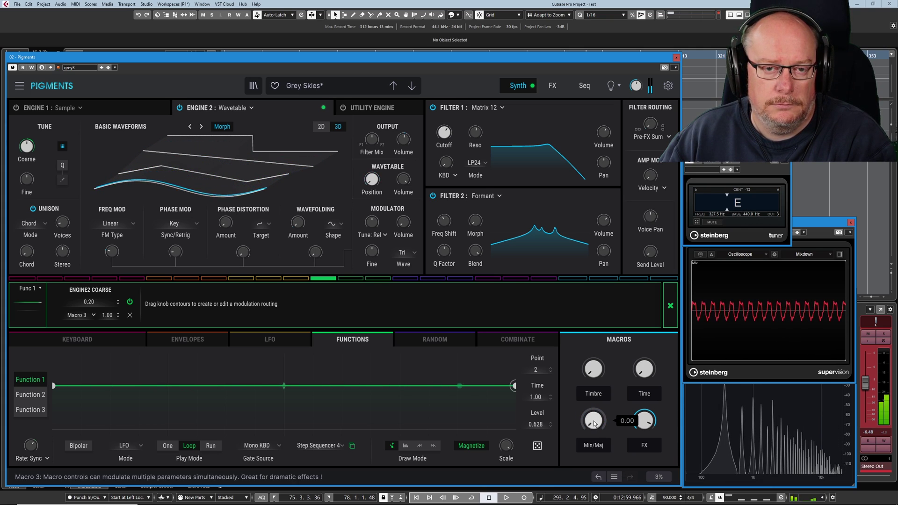
Load the grey3 preset from the preset browser and select Function 2's third step point.
click(115, 67)
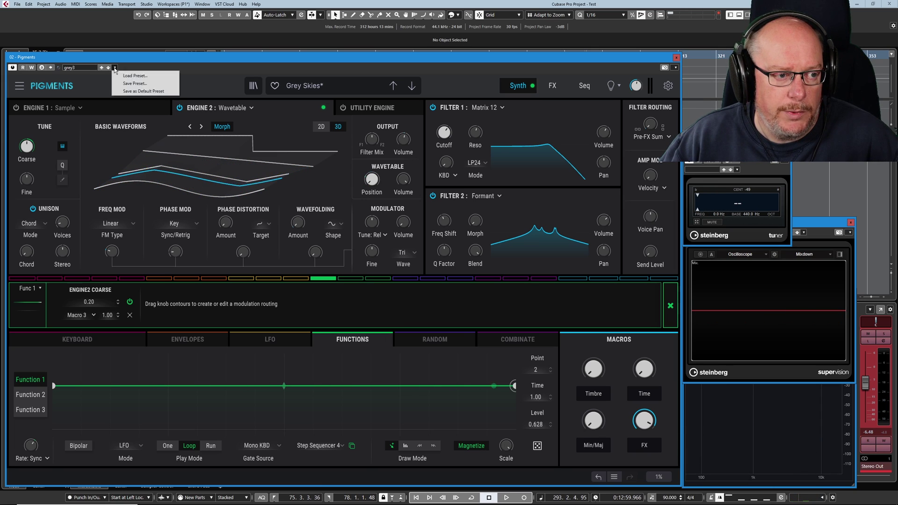
click(125, 77)
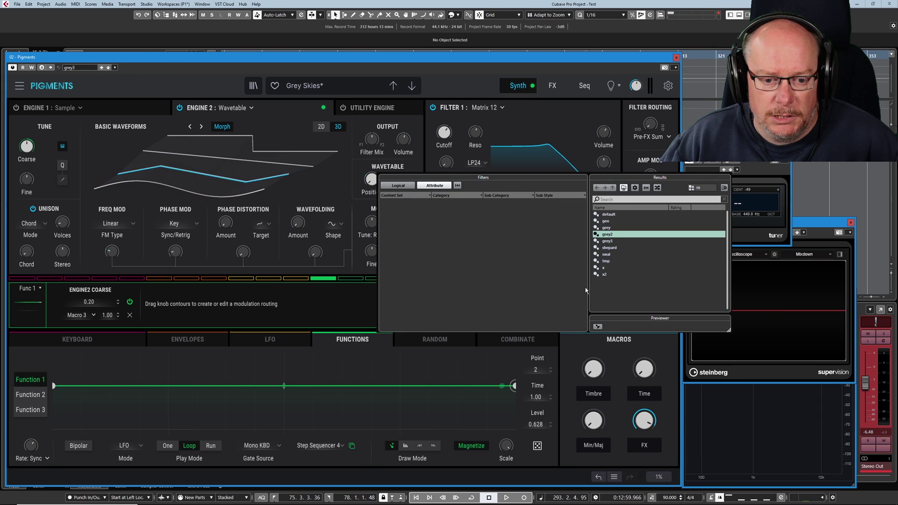
double_click(604, 240)
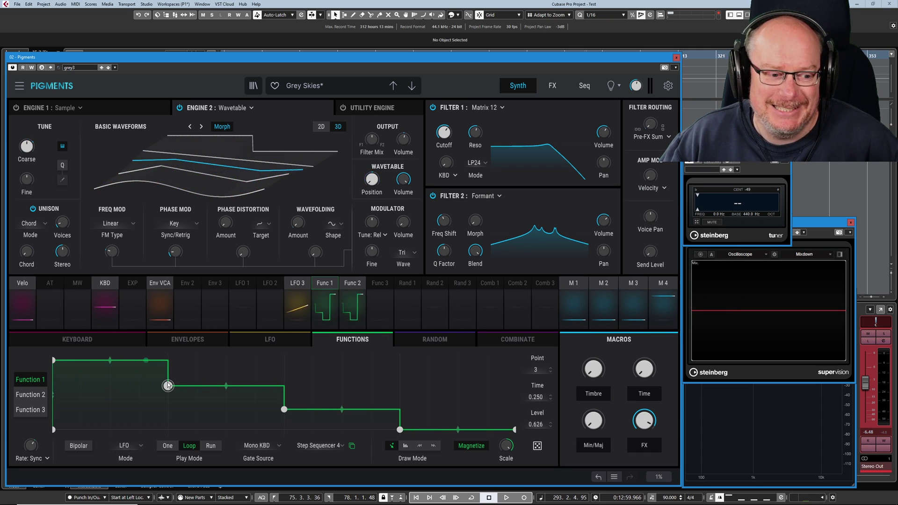
click(353, 284)
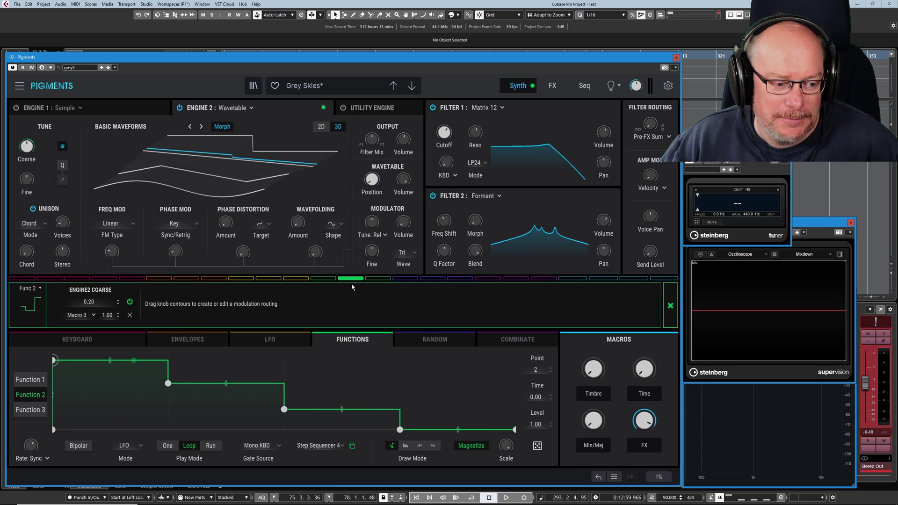
click(168, 384)
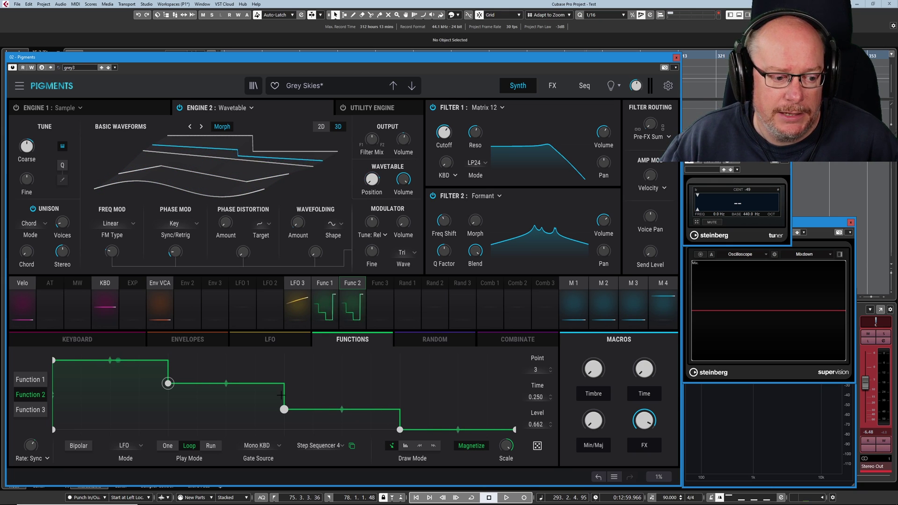
Audition the stepped shapes by moving the Min/Maj macro from 0.00 upward and resetting it.
mouse_move(593, 426)
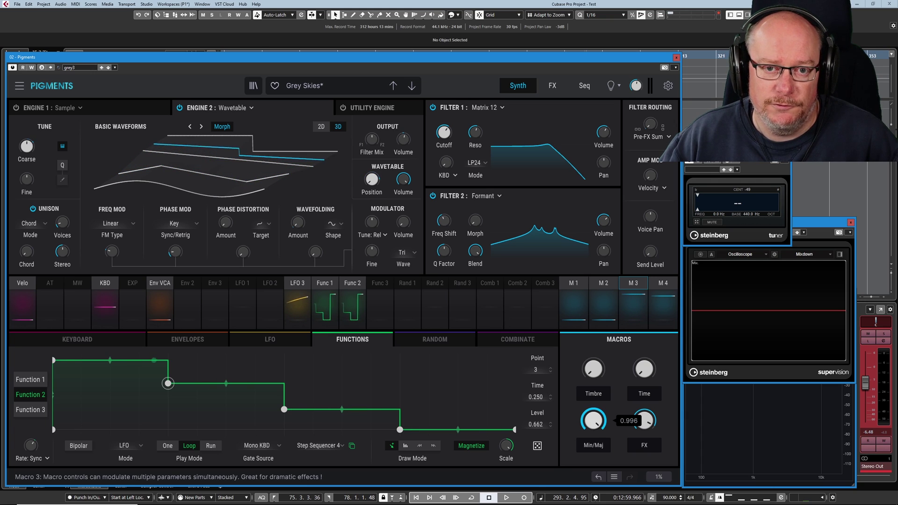
mouse_move(593, 420)
mouse_down()
mouse_move(593, 398)
mouse_move(593, 423)
mouse_up()
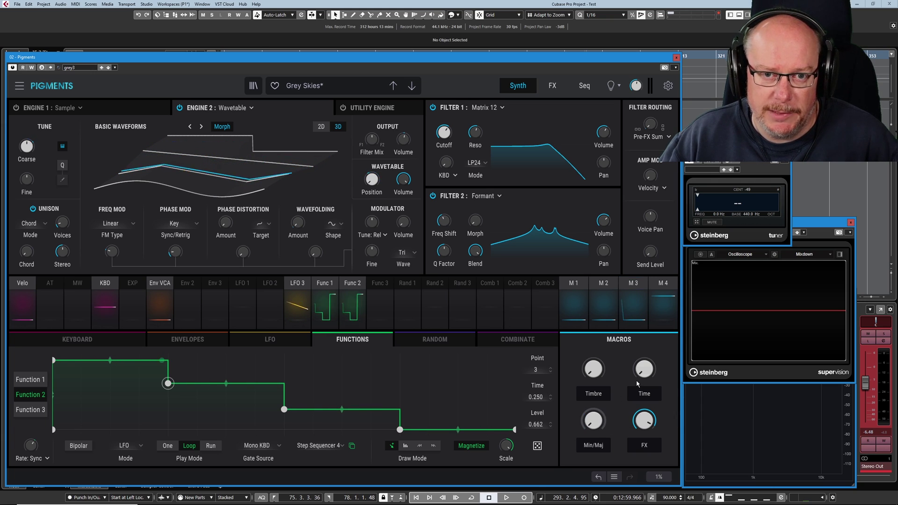
mouse_move(637, 372)
drag(593, 420, 593, 377)
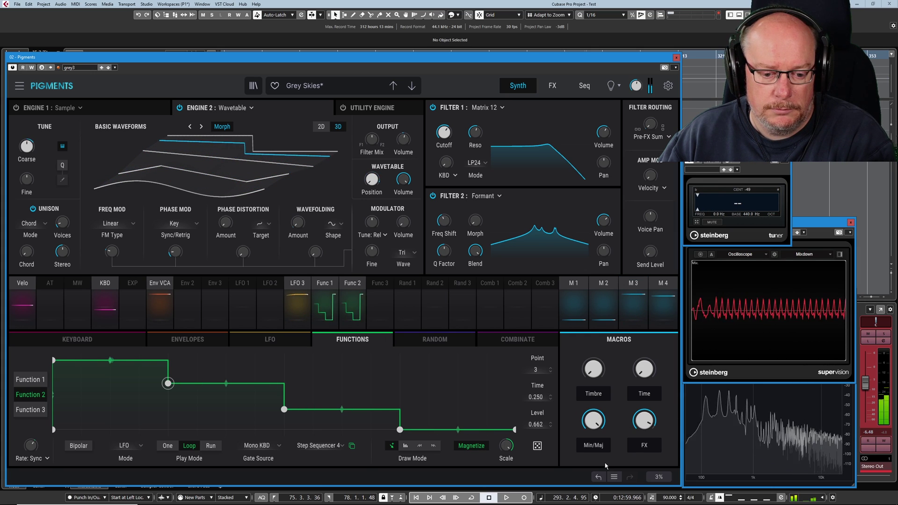
double_click(591, 420)
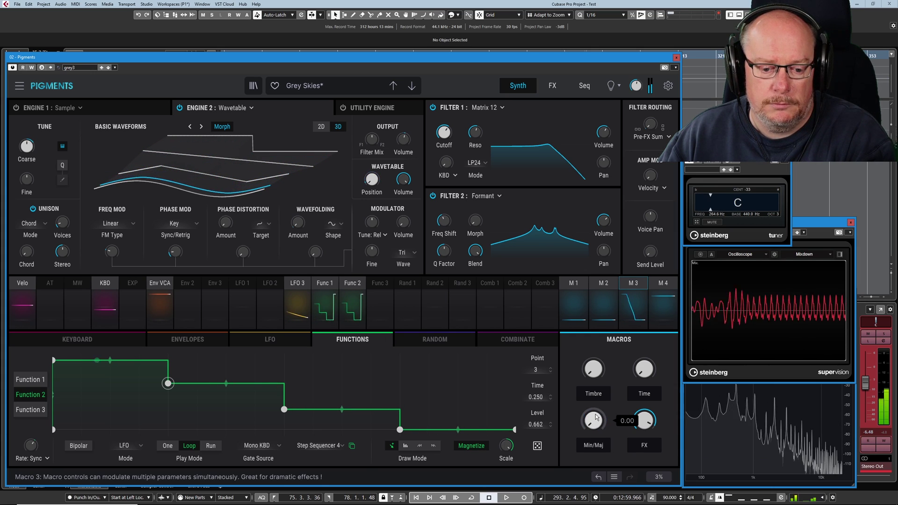
drag(593, 420, 593, 400)
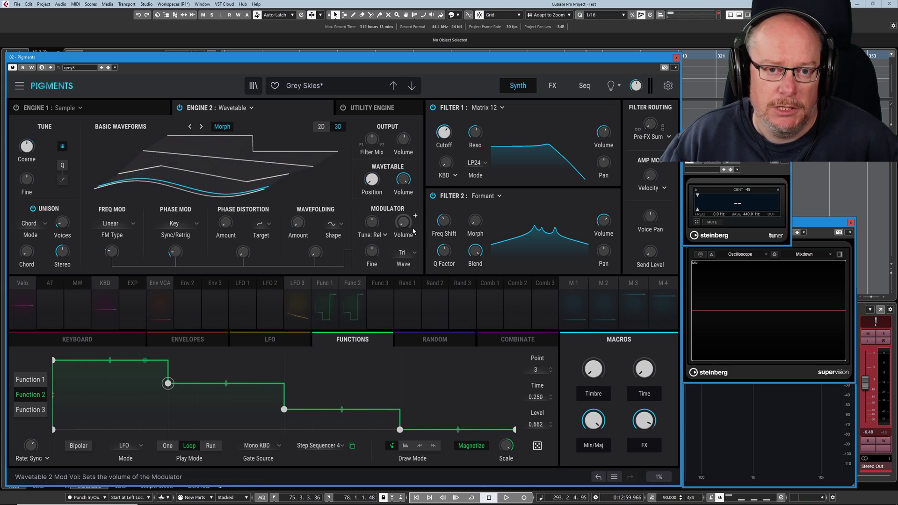
mouse_move(413, 231)
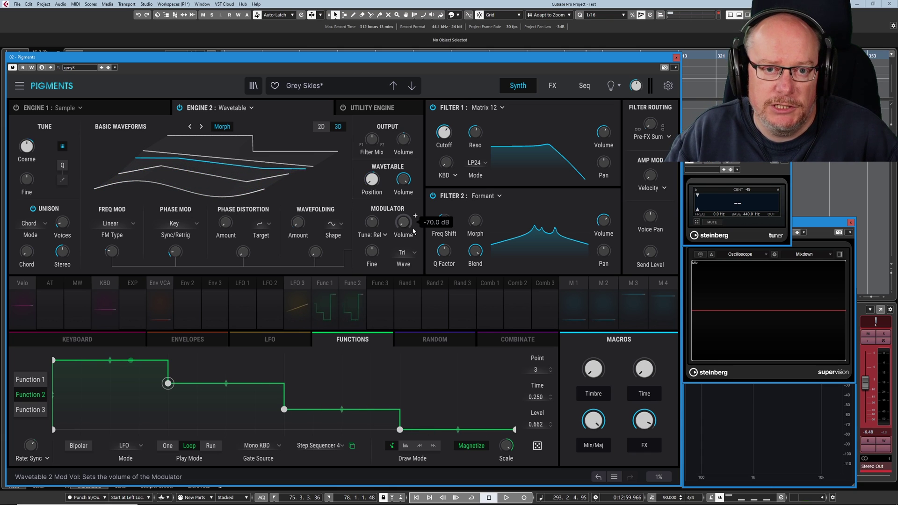